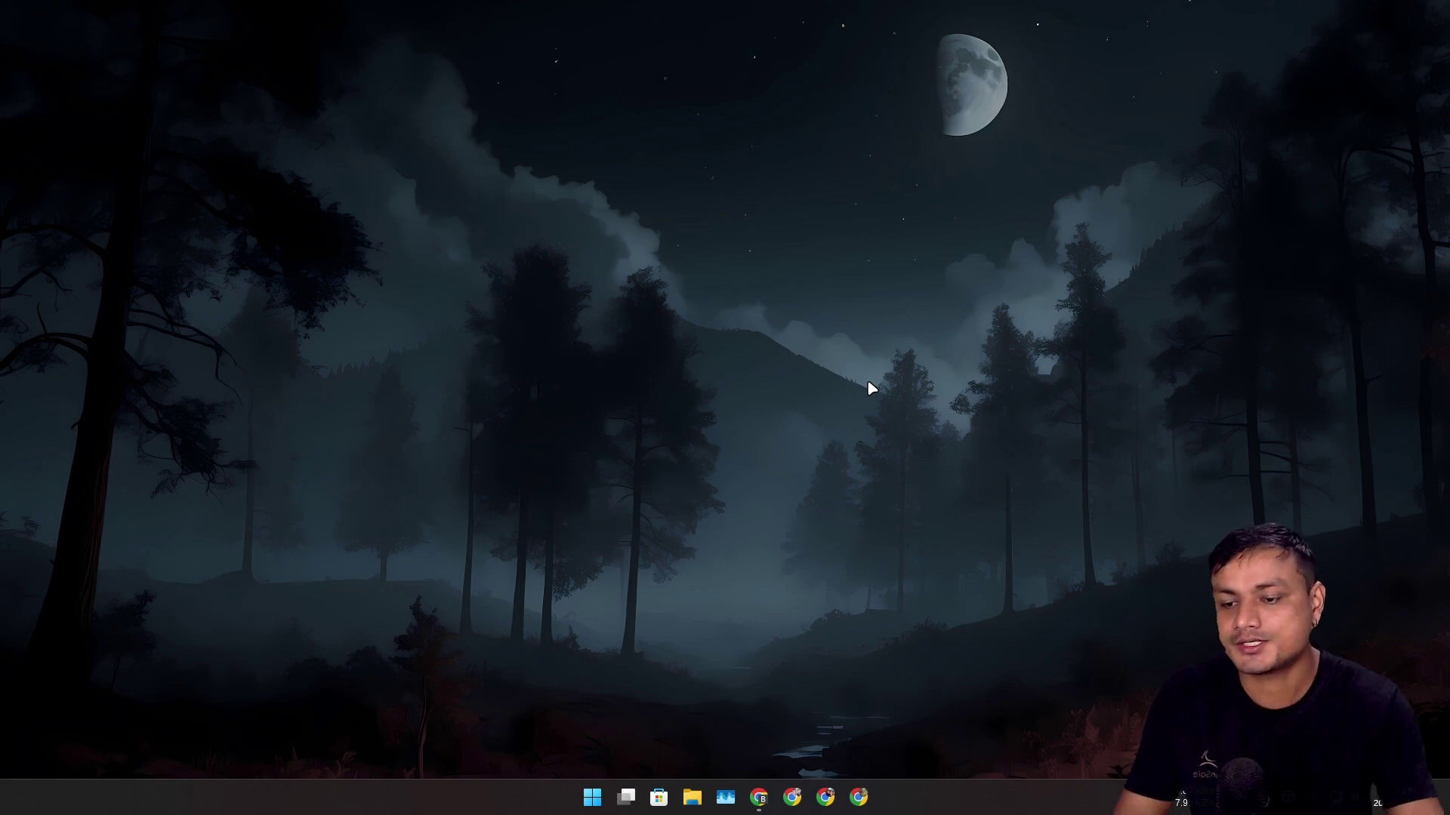
- Bring up the Taiizor/Sucrose repository page in Chrome and skim its README
{"action": "left_click", "coordinate": [764, 800]}
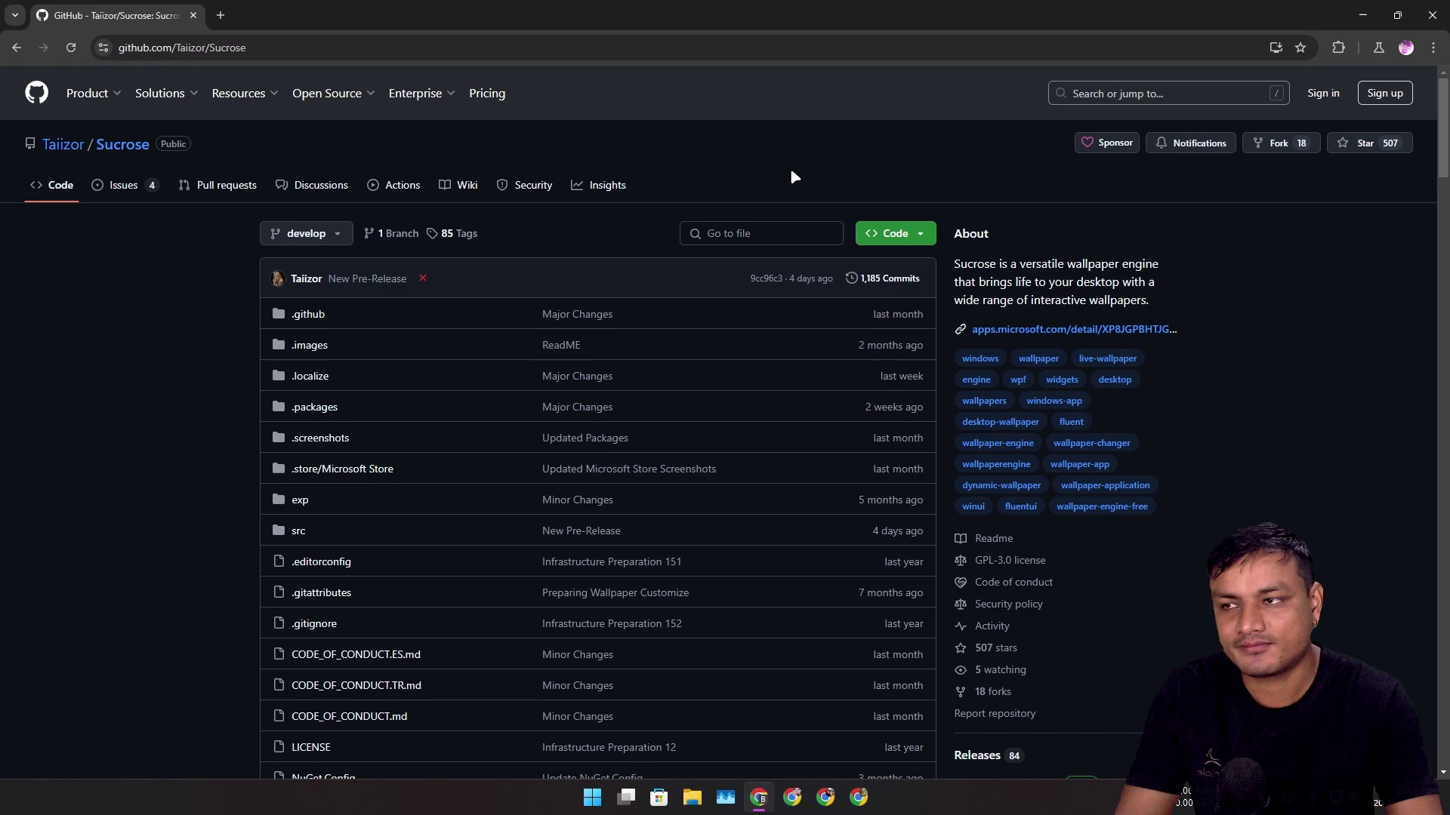
{"action": "scroll", "coordinate": [909, 346], "scroll_direction": "down", "scroll_amount": 10}
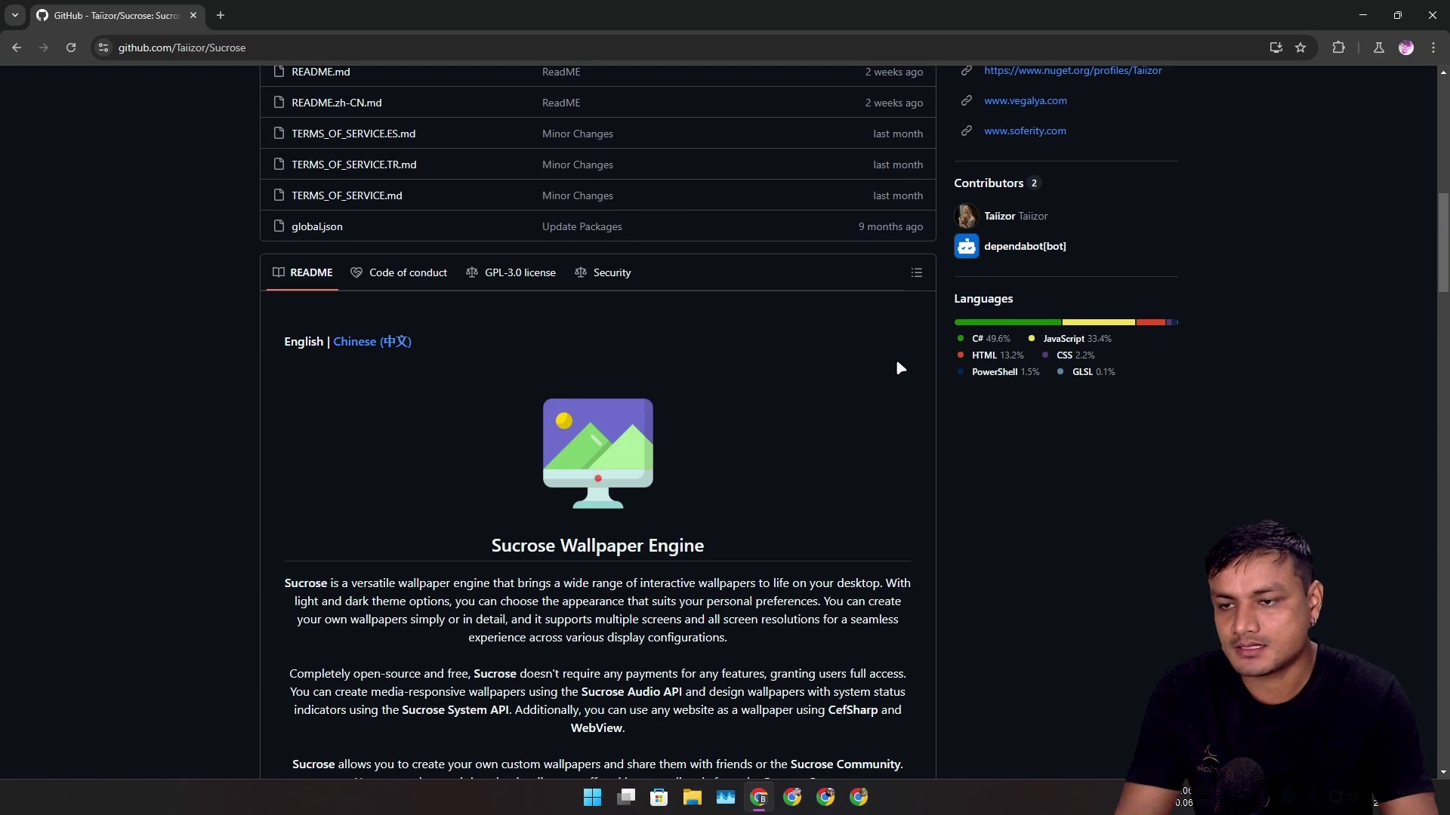
{"action": "scroll", "coordinate": [944, 325], "scroll_direction": "up", "scroll_amount": 10}
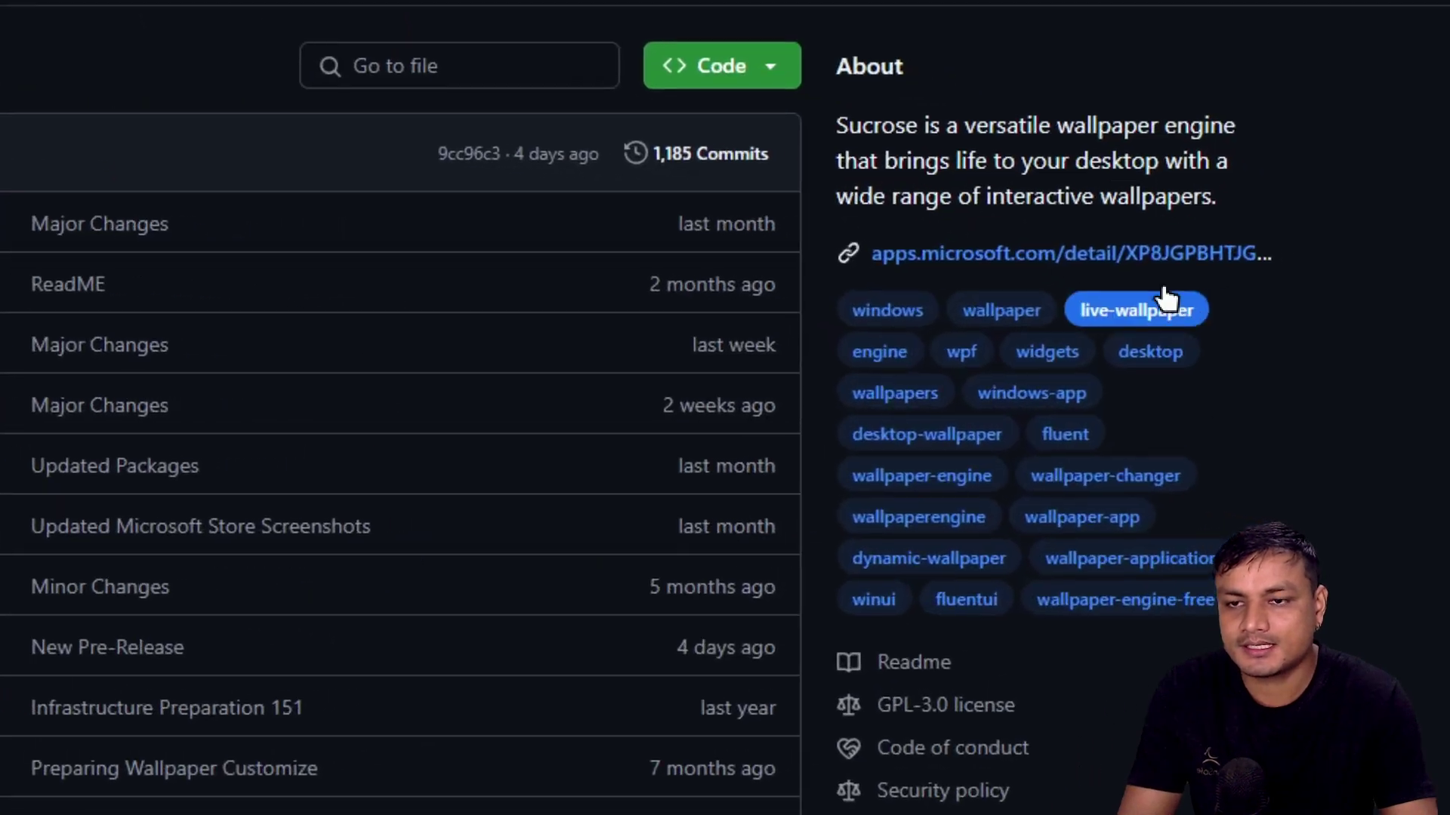
- Check the Microsoft Store link's options, then scroll down to the latest release
{"action": "right_click", "coordinate": [1125, 254]}
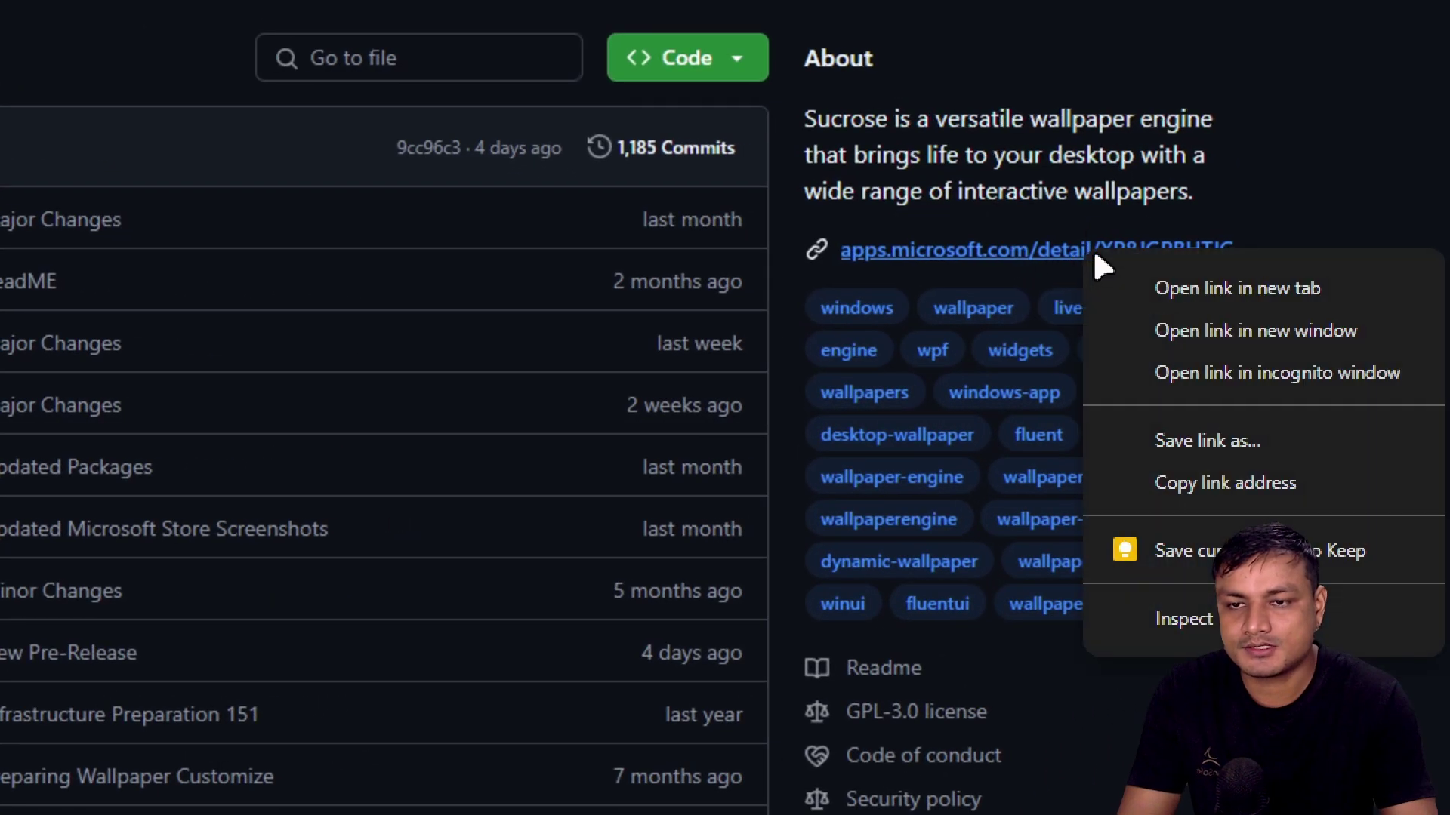
{"action": "left_click", "coordinate": [1106, 754]}
{"action": "scroll", "coordinate": [1058, 654], "scroll_direction": "down", "scroll_amount": 6}
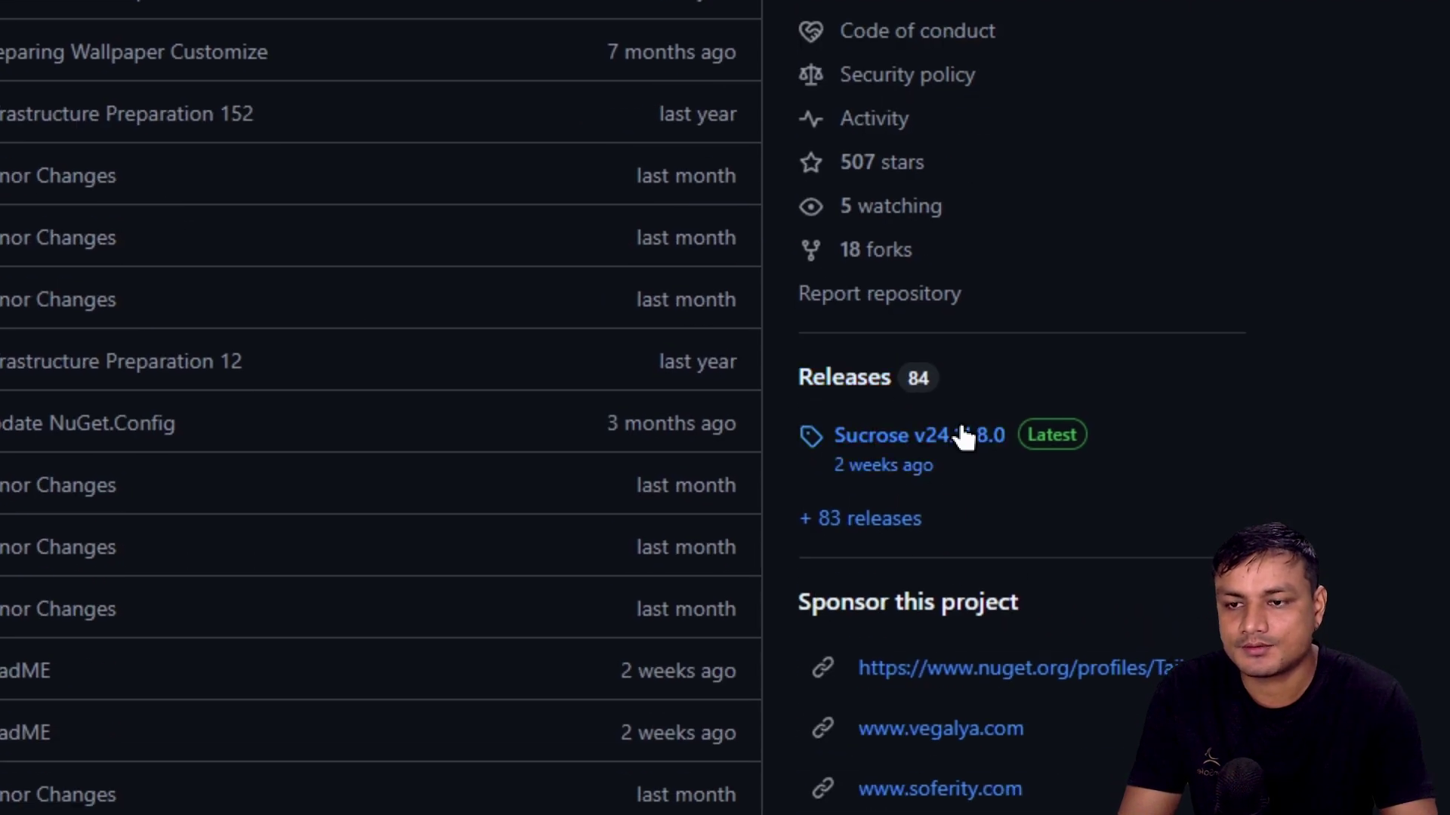
{"action": "scroll", "coordinate": [317, 189], "scroll_direction": "down", "scroll_amount": 5}
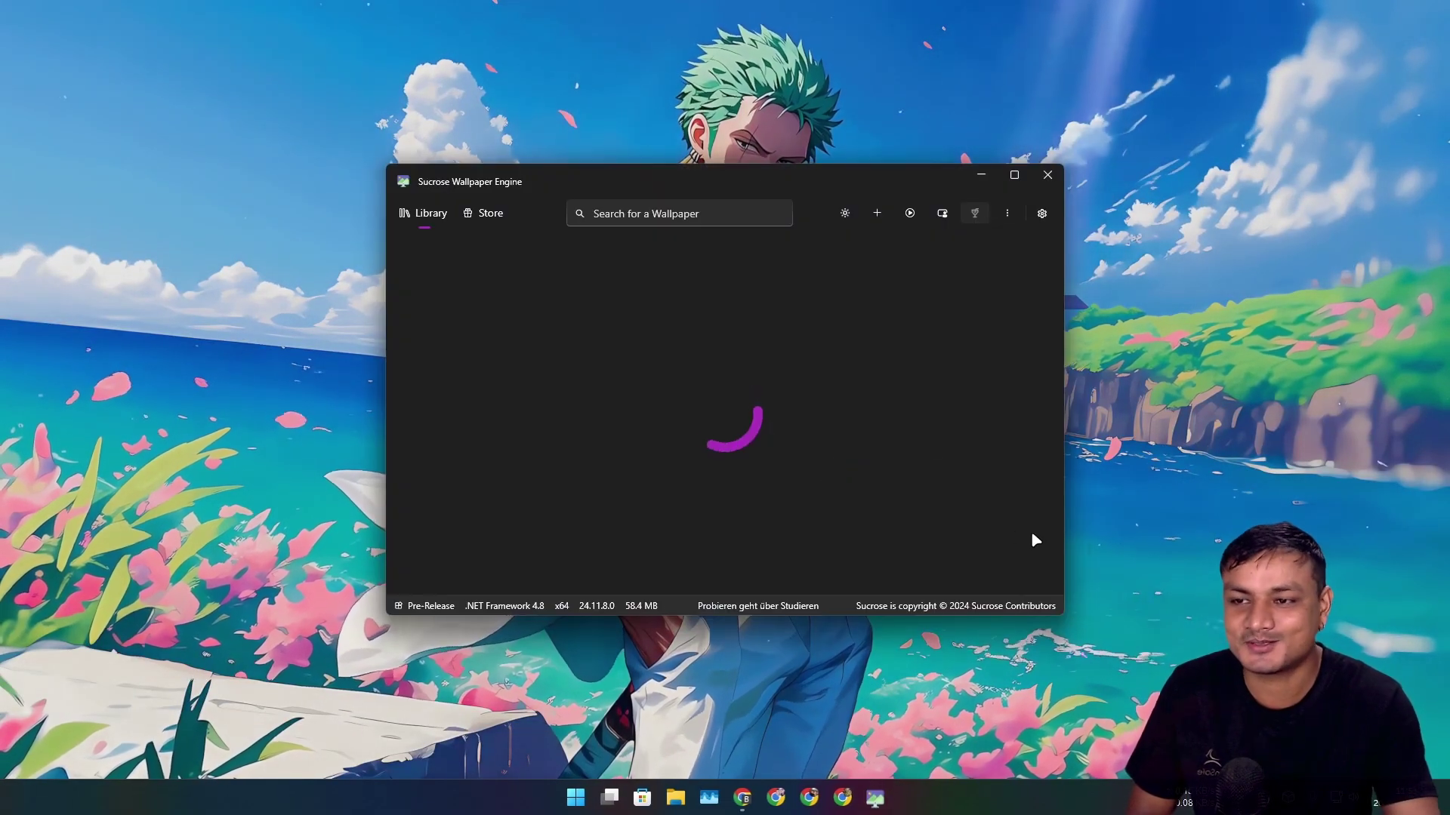
- Shift the Sucrose window right and browse its loaded library of Might Guy, Itachi Uchiha Sharingan and others
{"action": "left_click_drag", "start_coordinate": [666, 181], "coordinate": [816, 173]}
{"action": "scroll", "coordinate": [868, 448], "scroll_direction": "down", "scroll_amount": 2}
{"action": "scroll", "coordinate": [869, 448], "scroll_direction": "up", "scroll_amount": 2}
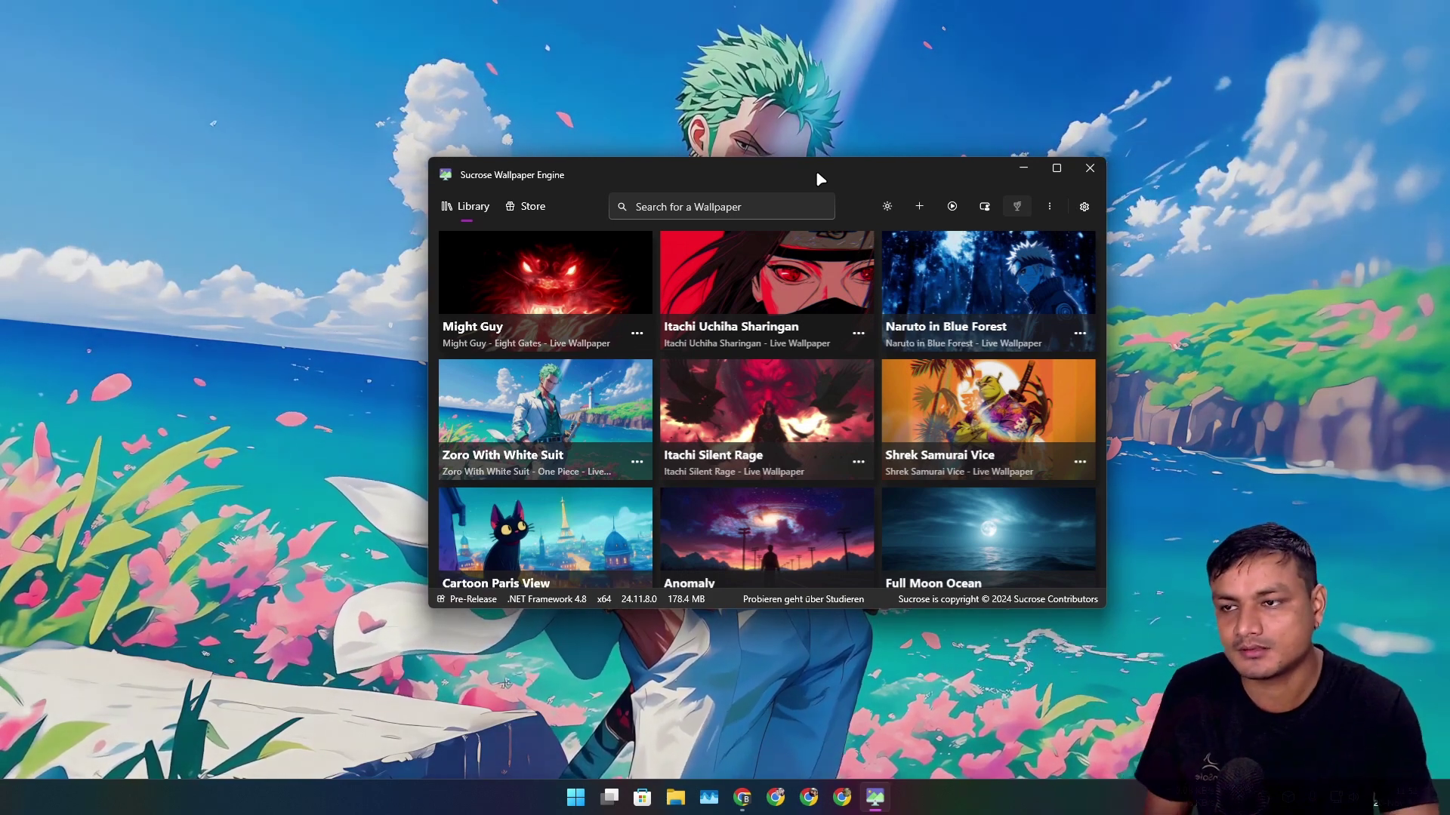
- Place Sucrose beside Lively Wallpaper to compare libraries, then close Lively
{"action": "left_click_drag", "start_coordinate": [772, 170], "coordinate": [845, 101]}
{"action": "scroll", "coordinate": [838, 340], "scroll_direction": "down", "scroll_amount": 6}
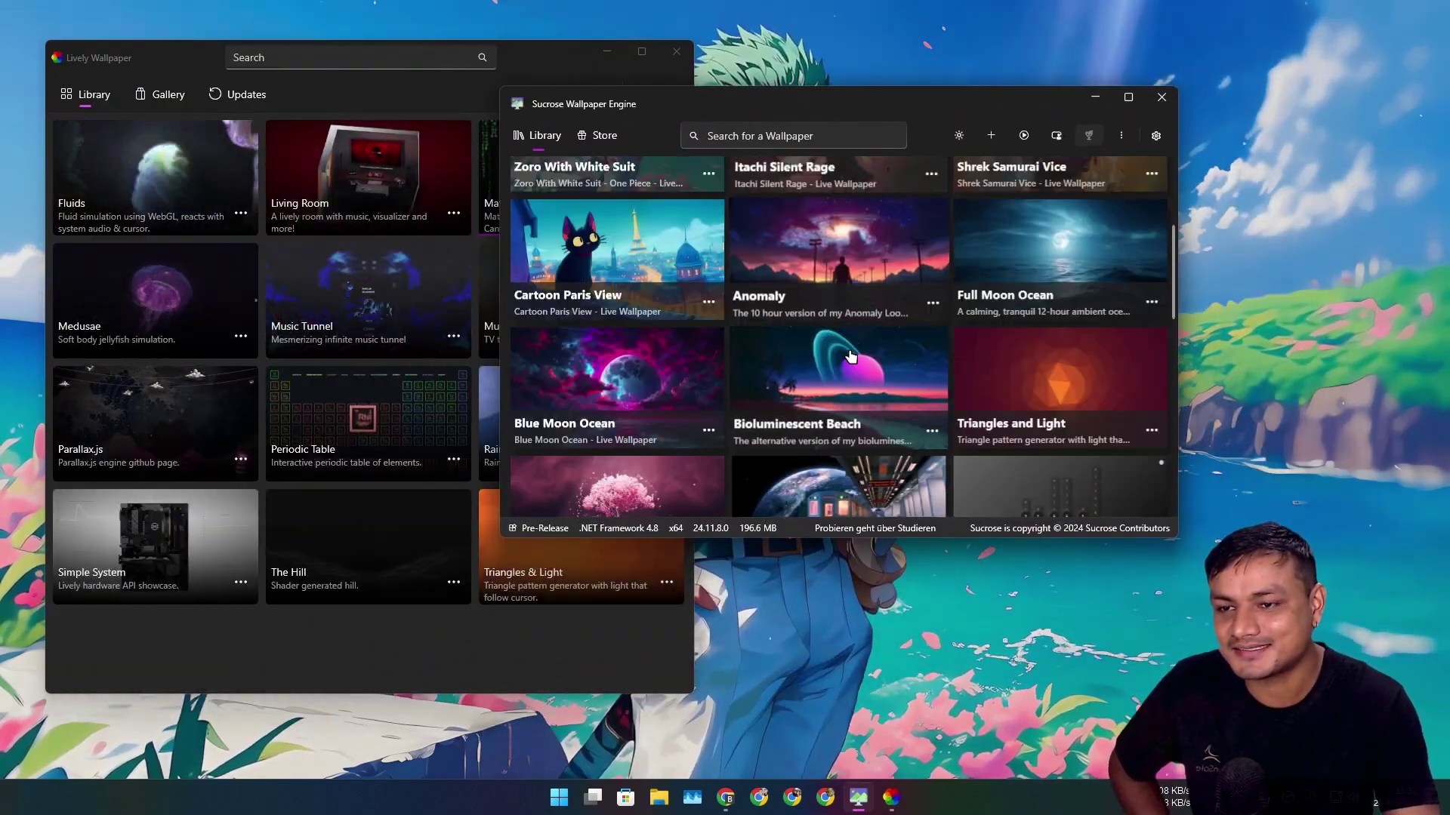
{"action": "left_click", "coordinate": [174, 61]}
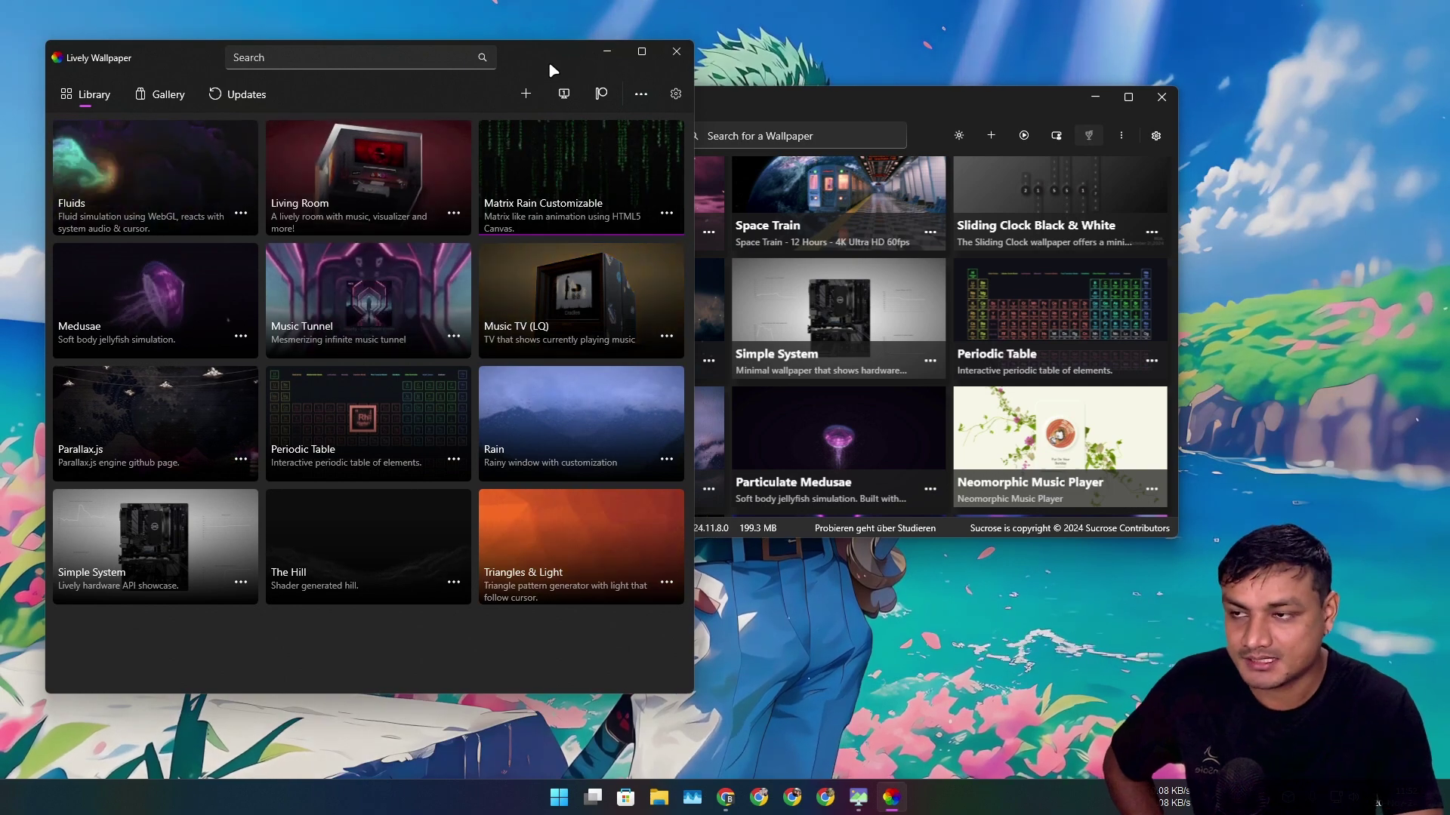
{"action": "left_click_drag", "start_coordinate": [526, 68], "coordinate": [604, 44]}
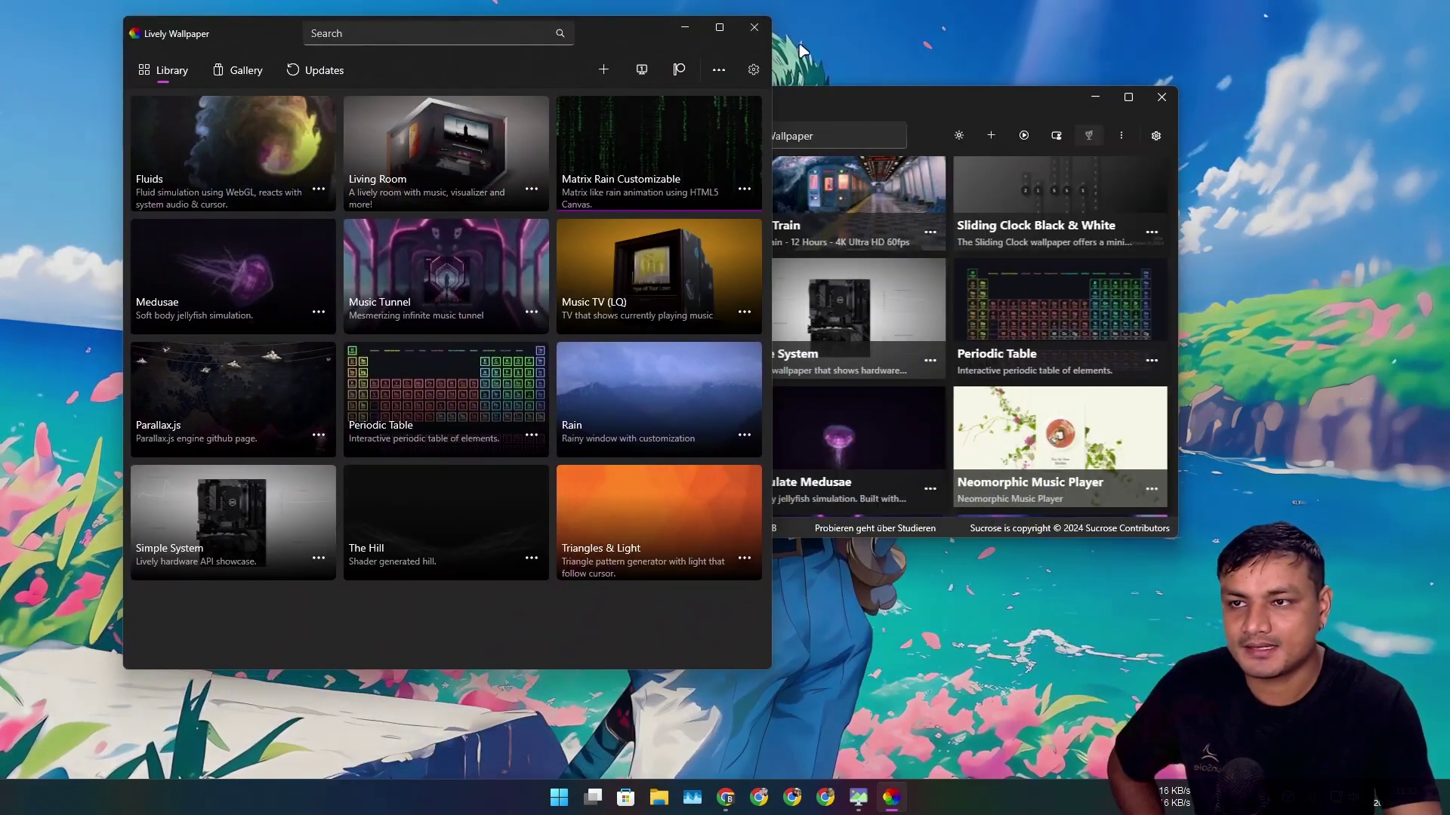
{"action": "left_click", "coordinate": [759, 30]}
- Make the Sucrose window taller to show another row, skim the GitHub README, then minimize Chrome
{"action": "left_click_drag", "start_coordinate": [808, 90], "coordinate": [747, 80]}
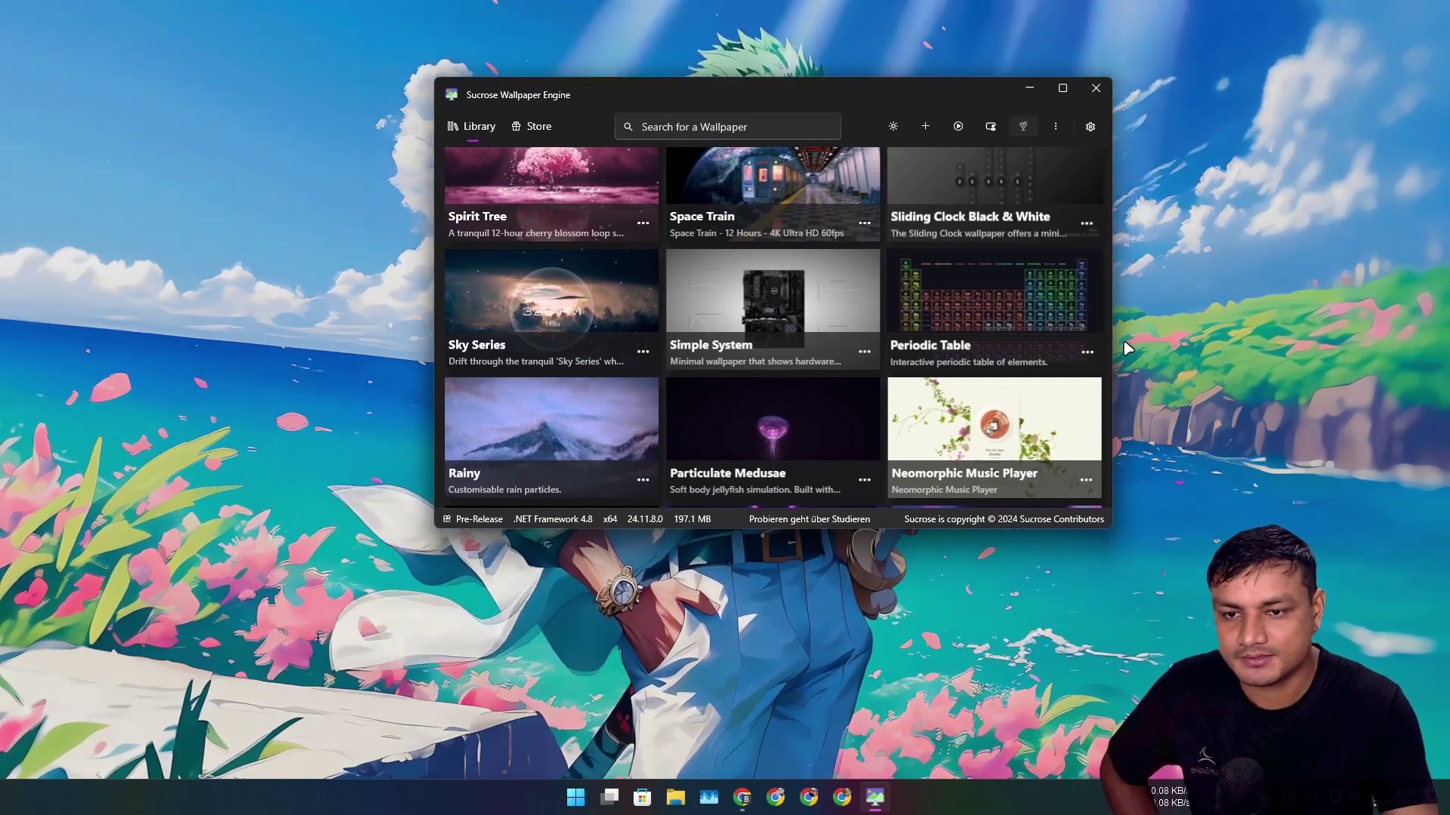
{"action": "left_click_drag", "start_coordinate": [1107, 527], "coordinate": [1106, 641]}
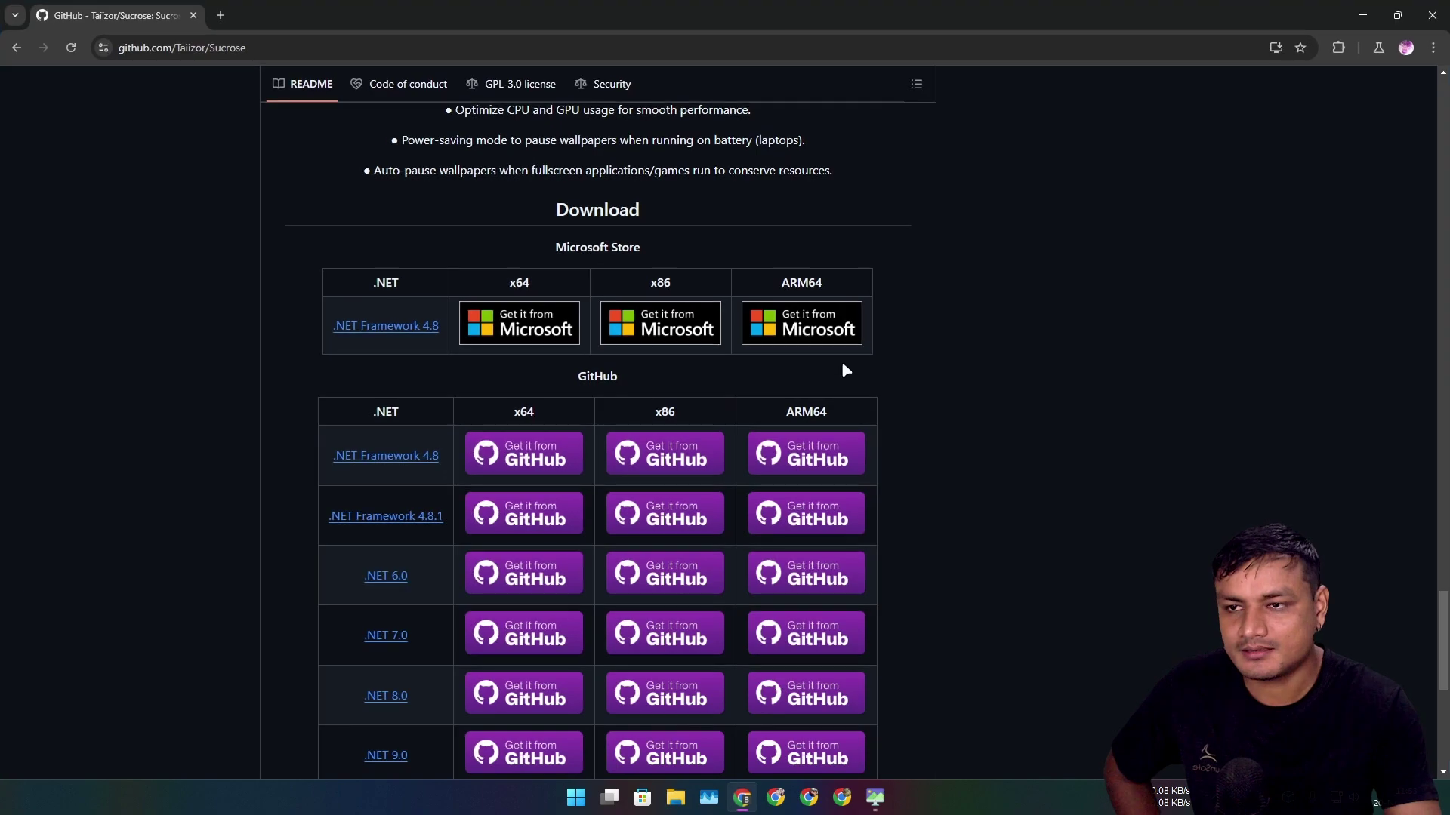
{"action": "scroll", "coordinate": [815, 339], "scroll_direction": "up", "scroll_amount": 15}
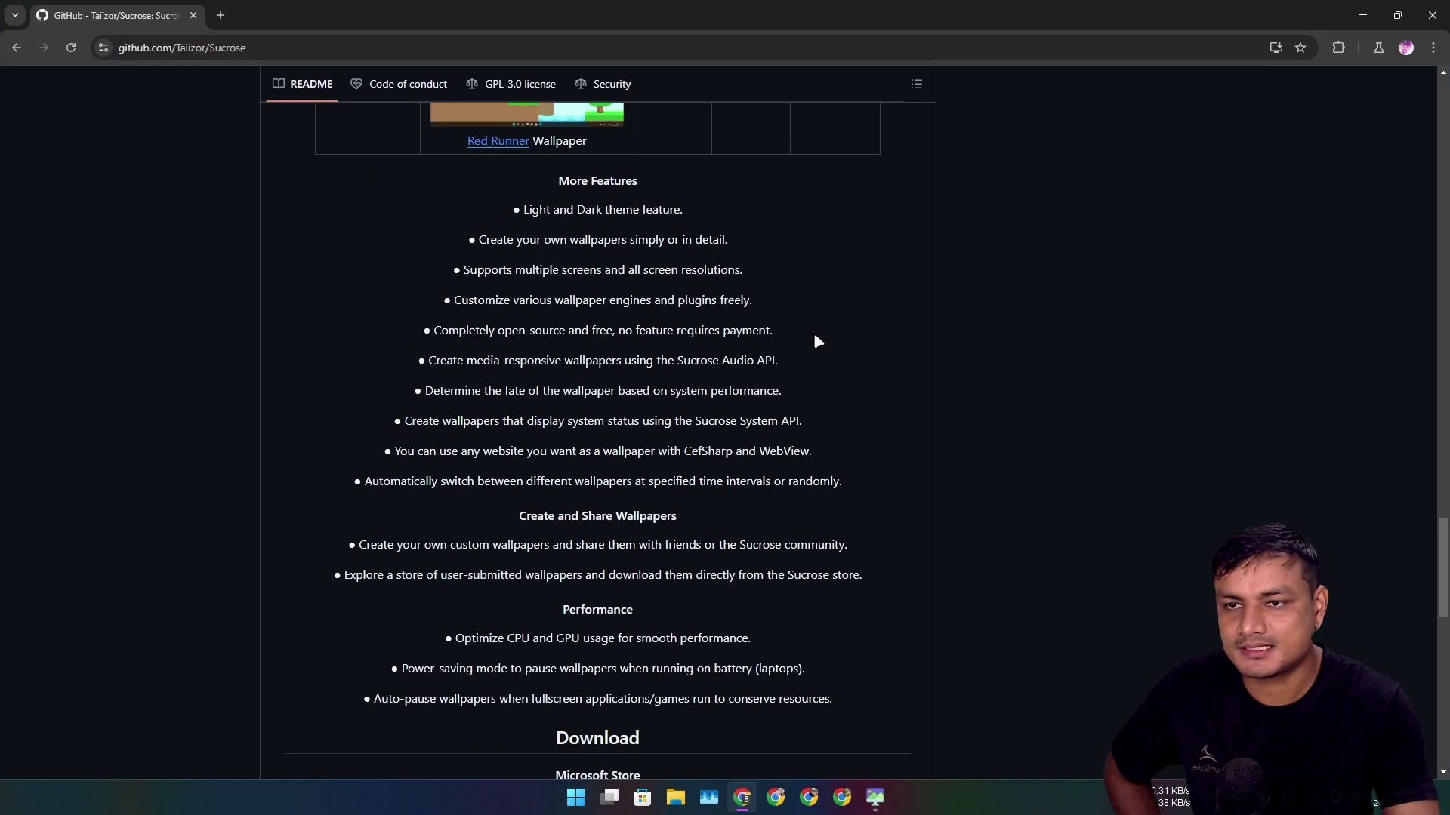
{"action": "scroll", "coordinate": [925, 294], "scroll_direction": "up", "scroll_amount": 12}
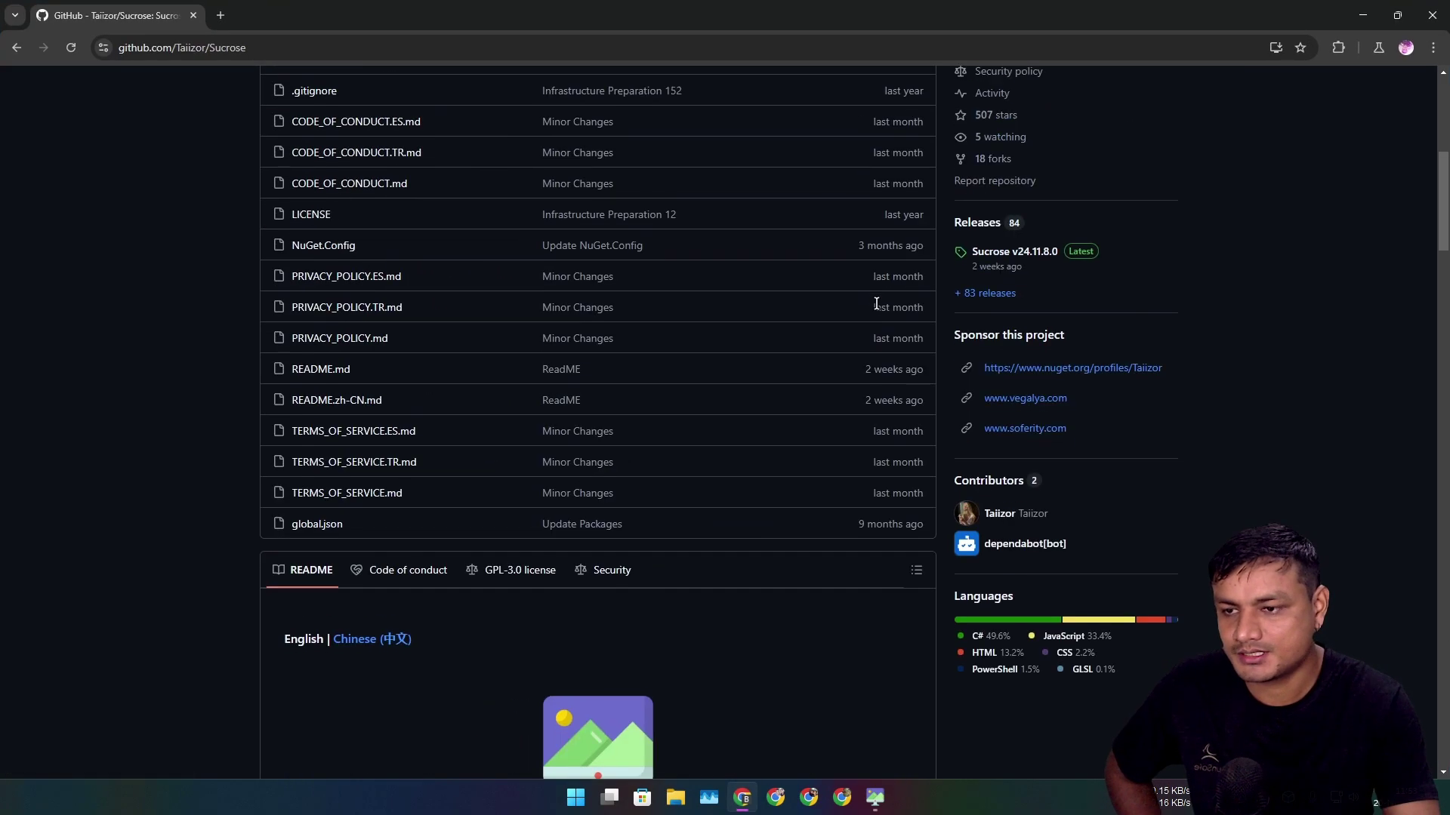
{"action": "scroll", "coordinate": [761, 345], "scroll_direction": "down", "scroll_amount": 10}
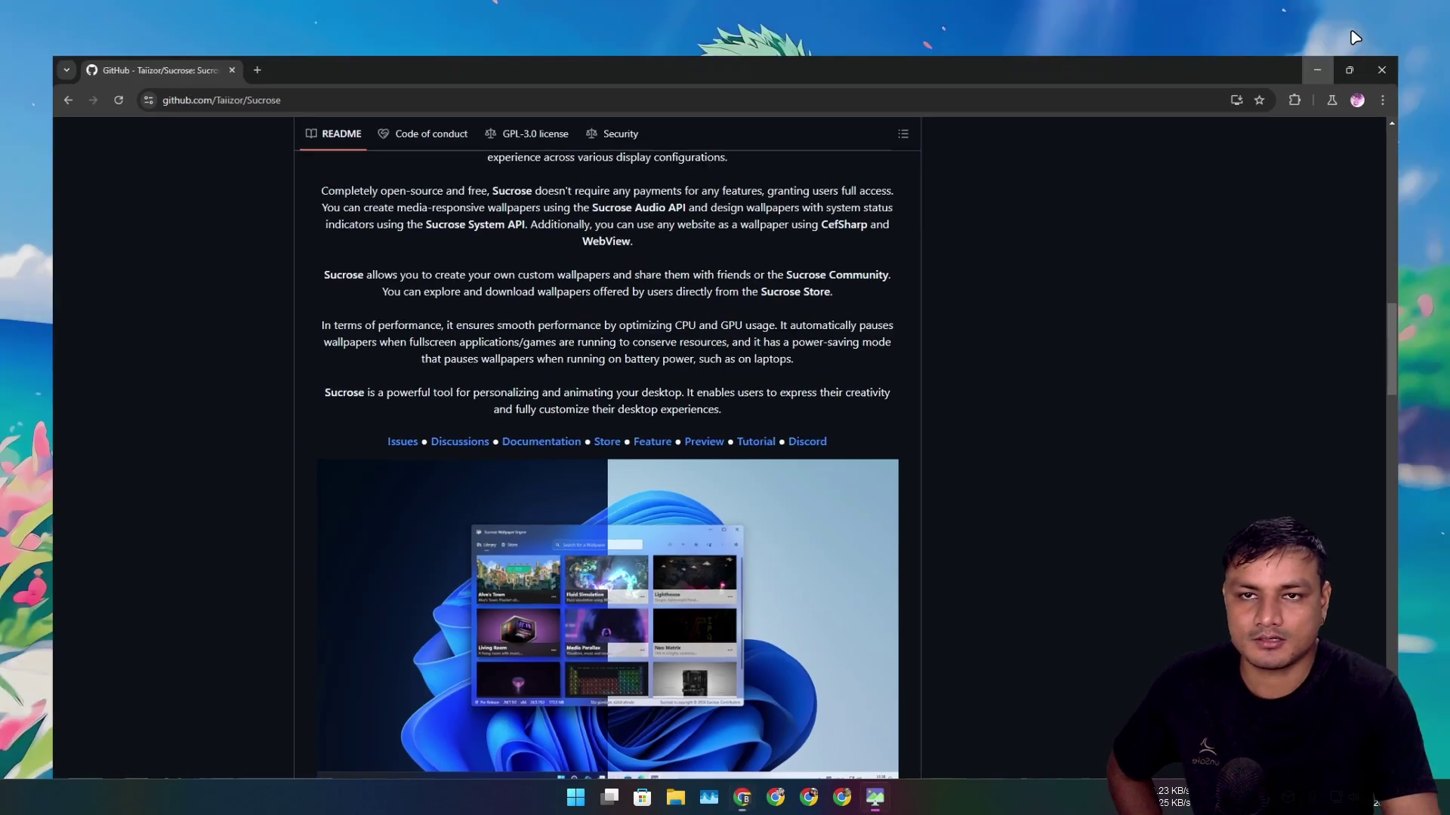
{"action": "left_click", "coordinate": [1363, 15]}
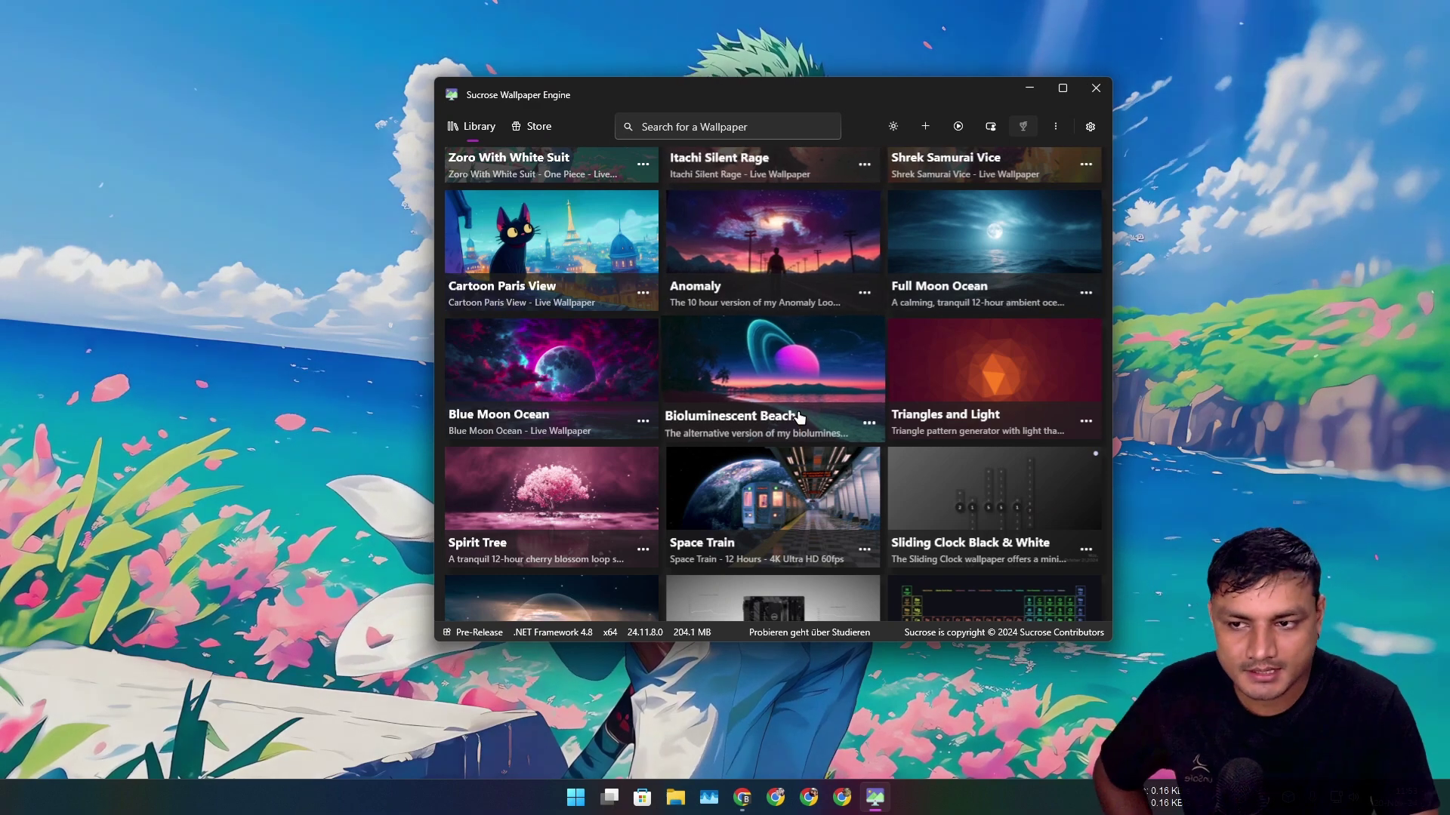
- Apply the Sky Series starry night wallpaper from the Library and nudge the window left
{"action": "scroll", "coordinate": [799, 417], "scroll_direction": "down", "scroll_amount": 5}
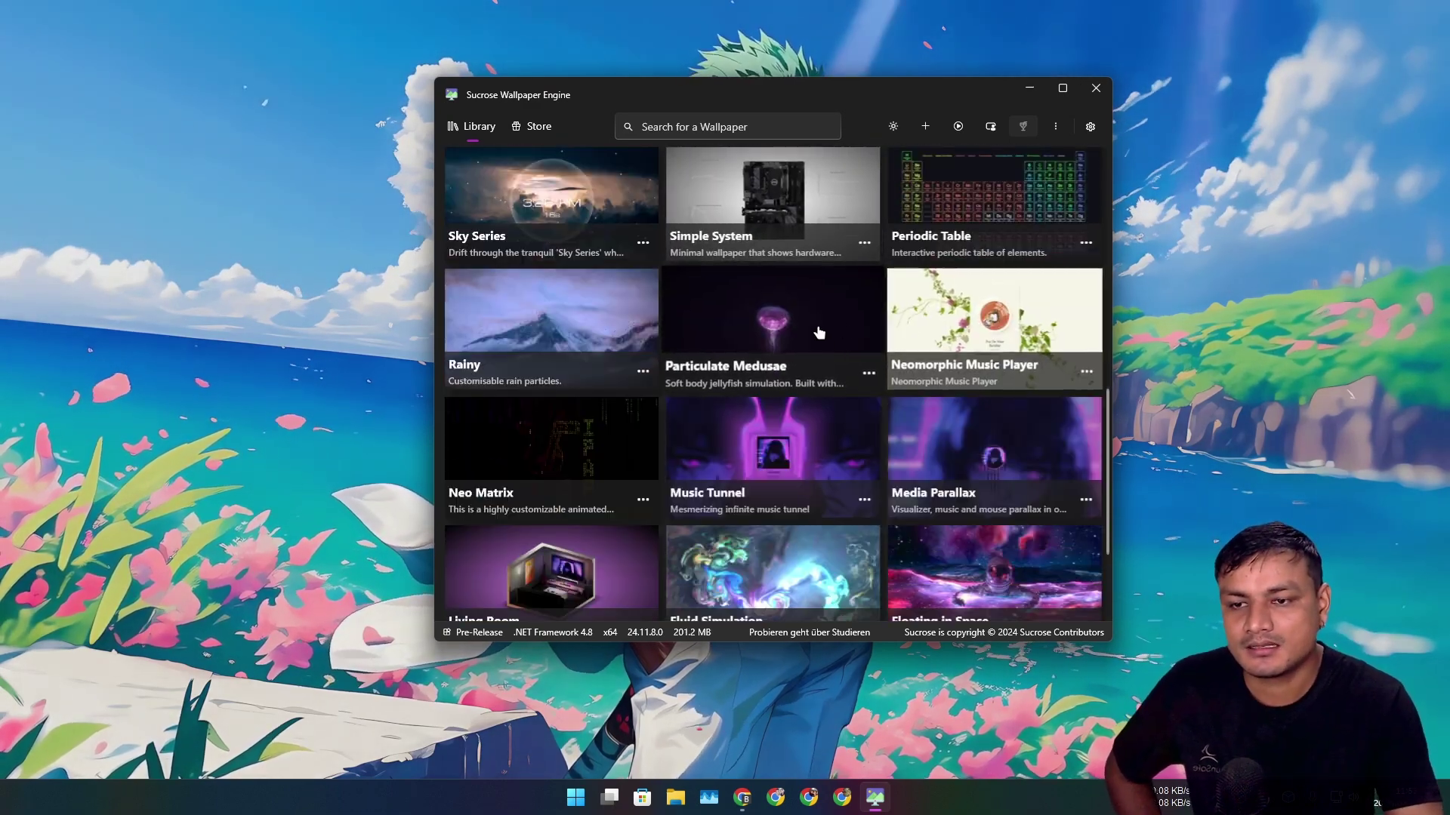
{"action": "double_click", "coordinate": [723, 355]}
{"action": "left_click_drag", "start_coordinate": [660, 98], "coordinate": [617, 105]}
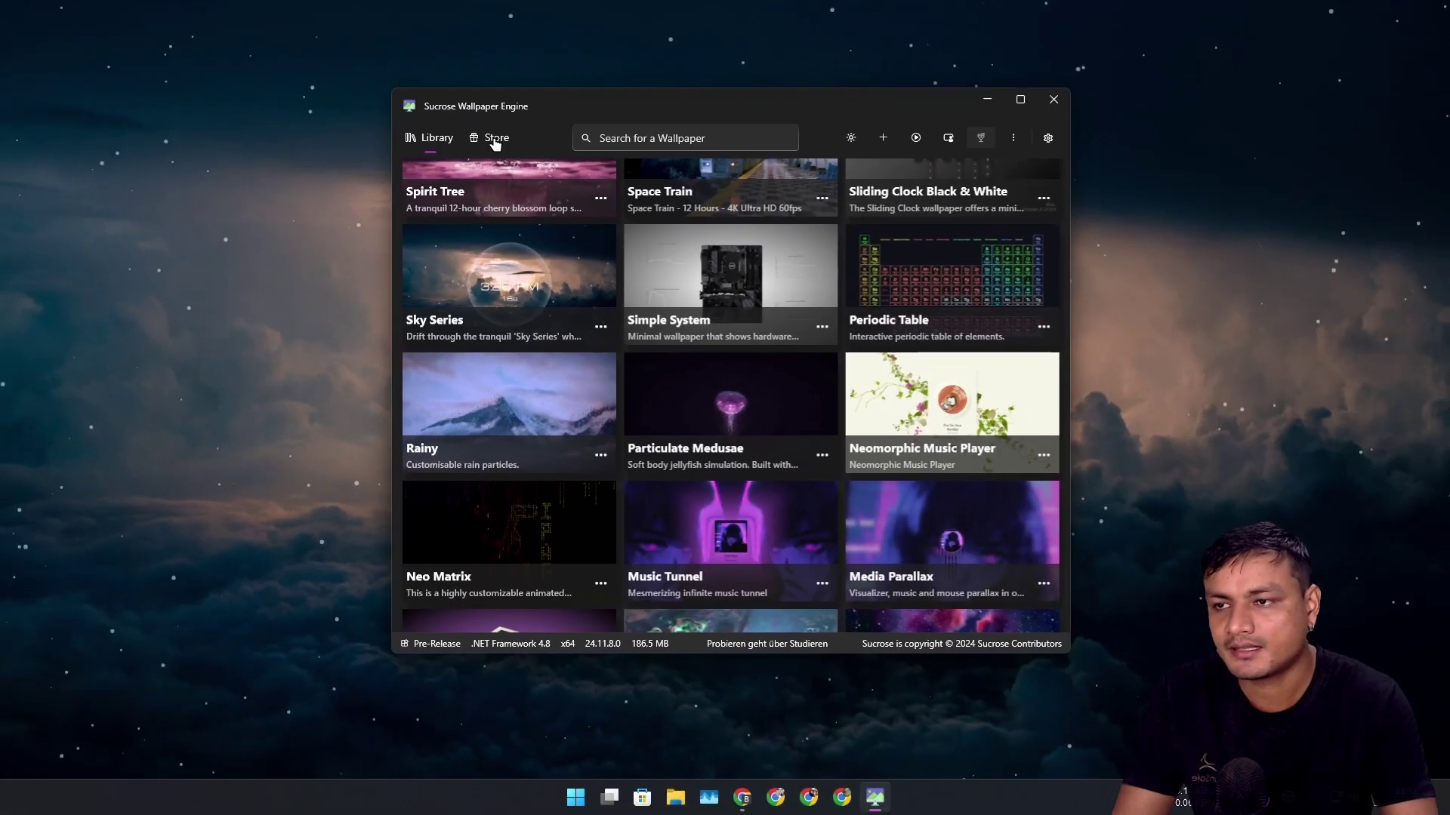
- Open Sucrose's Store, view Lively's coming-soon Gallery, then close Lively Wallpaper
{"action": "left_click", "coordinate": [496, 142]}
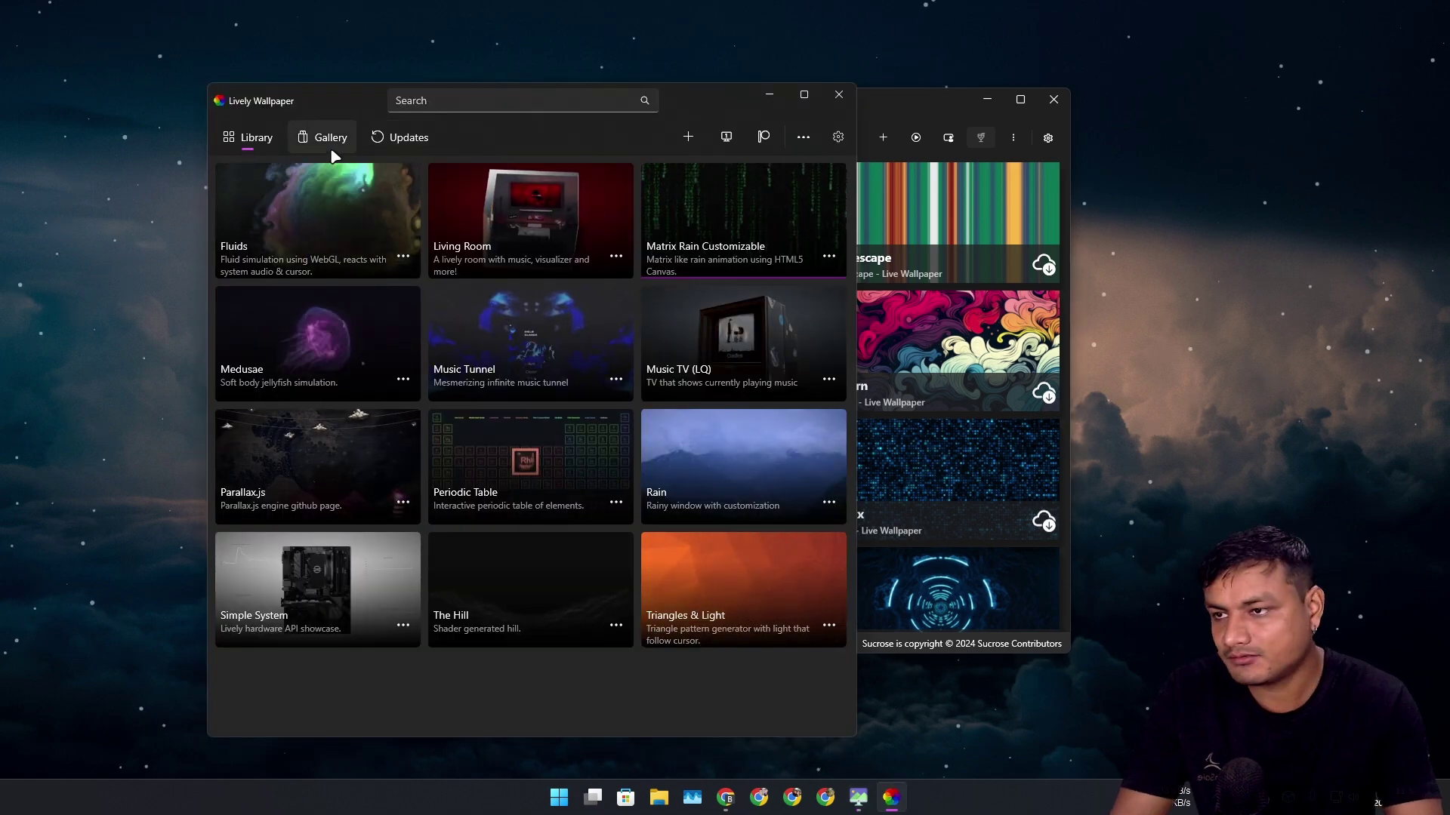
{"action": "left_click", "coordinate": [336, 147]}
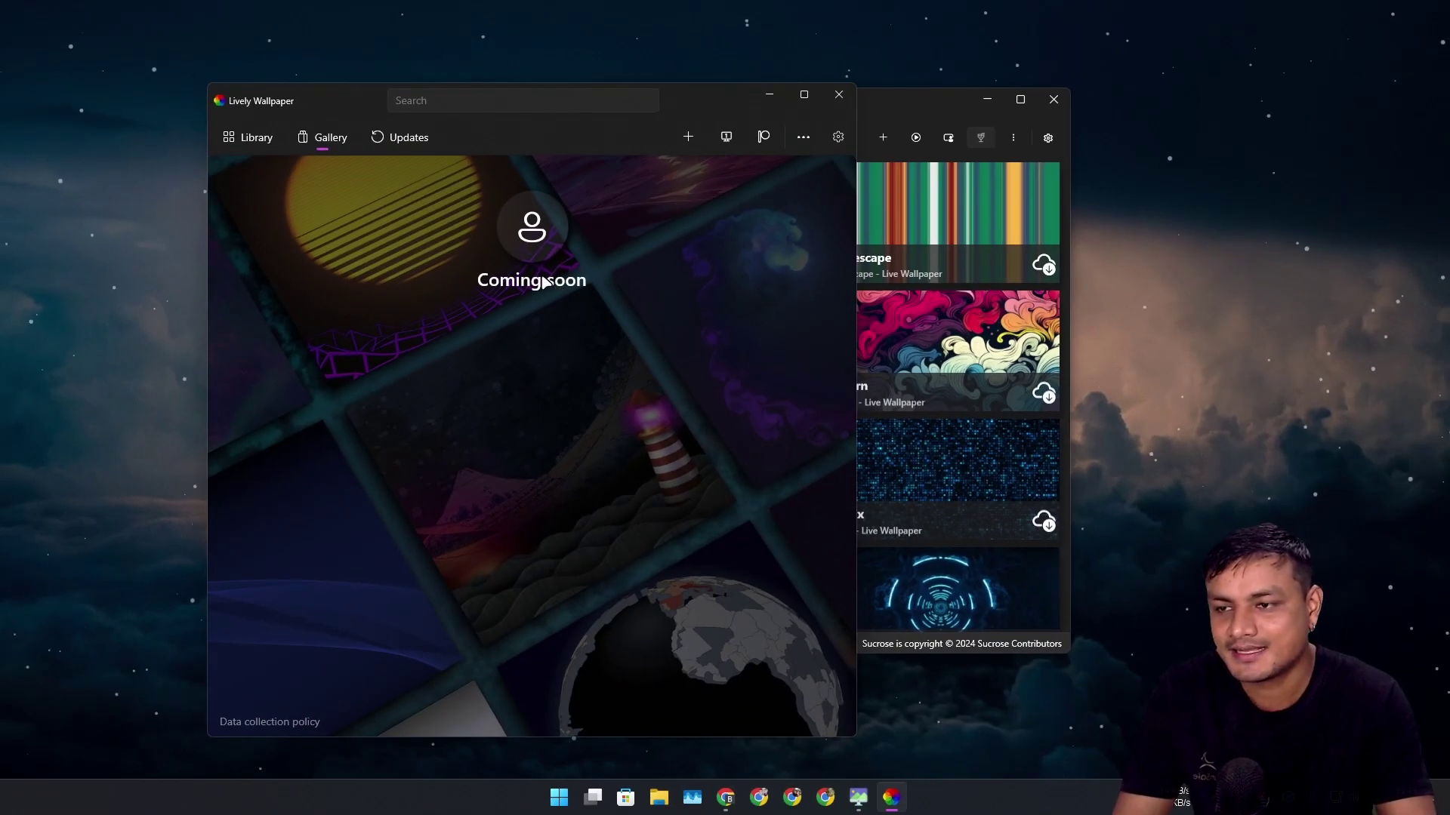
{"action": "left_click", "coordinate": [256, 138]}
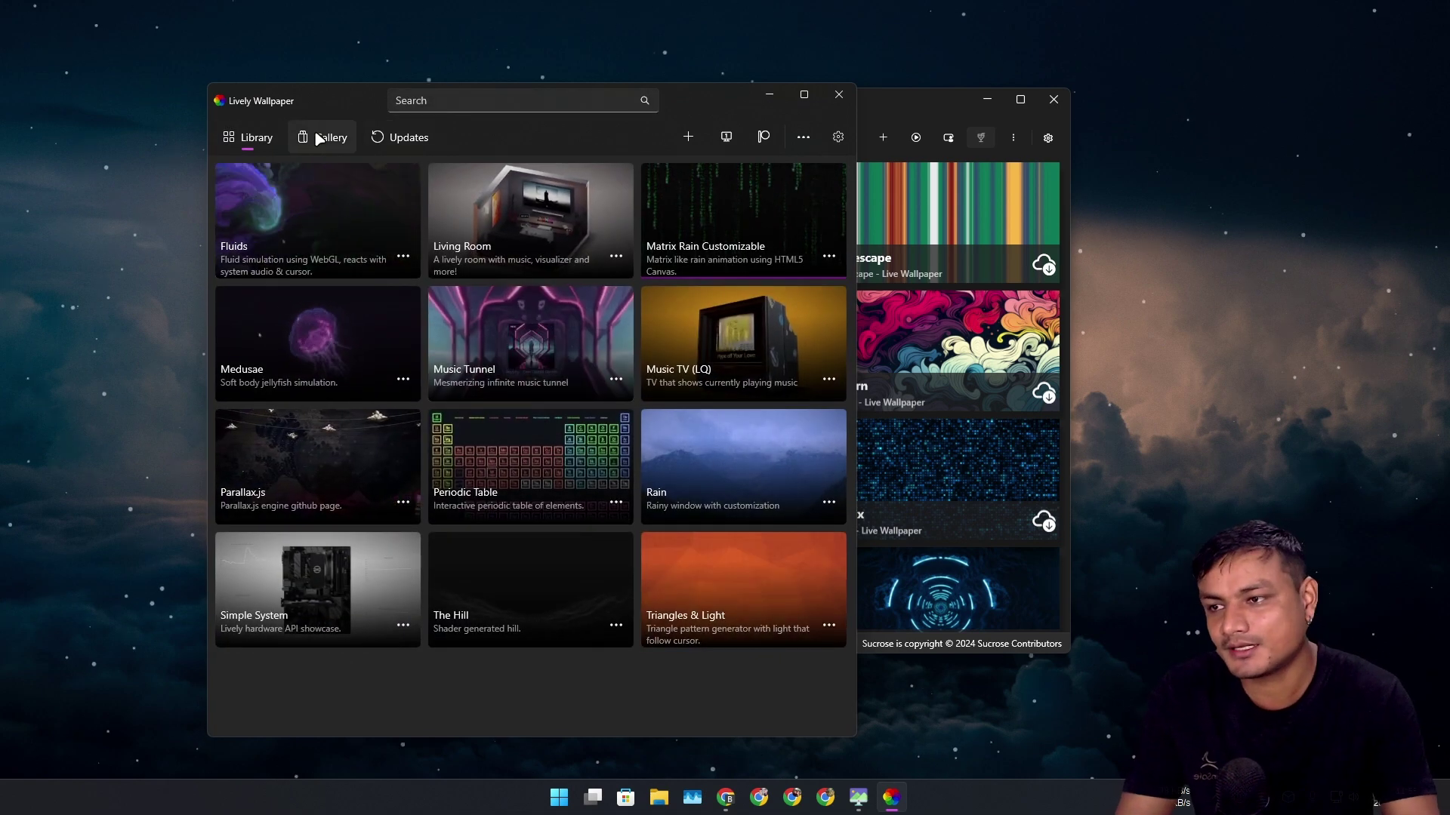
{"action": "left_click", "coordinate": [838, 94]}
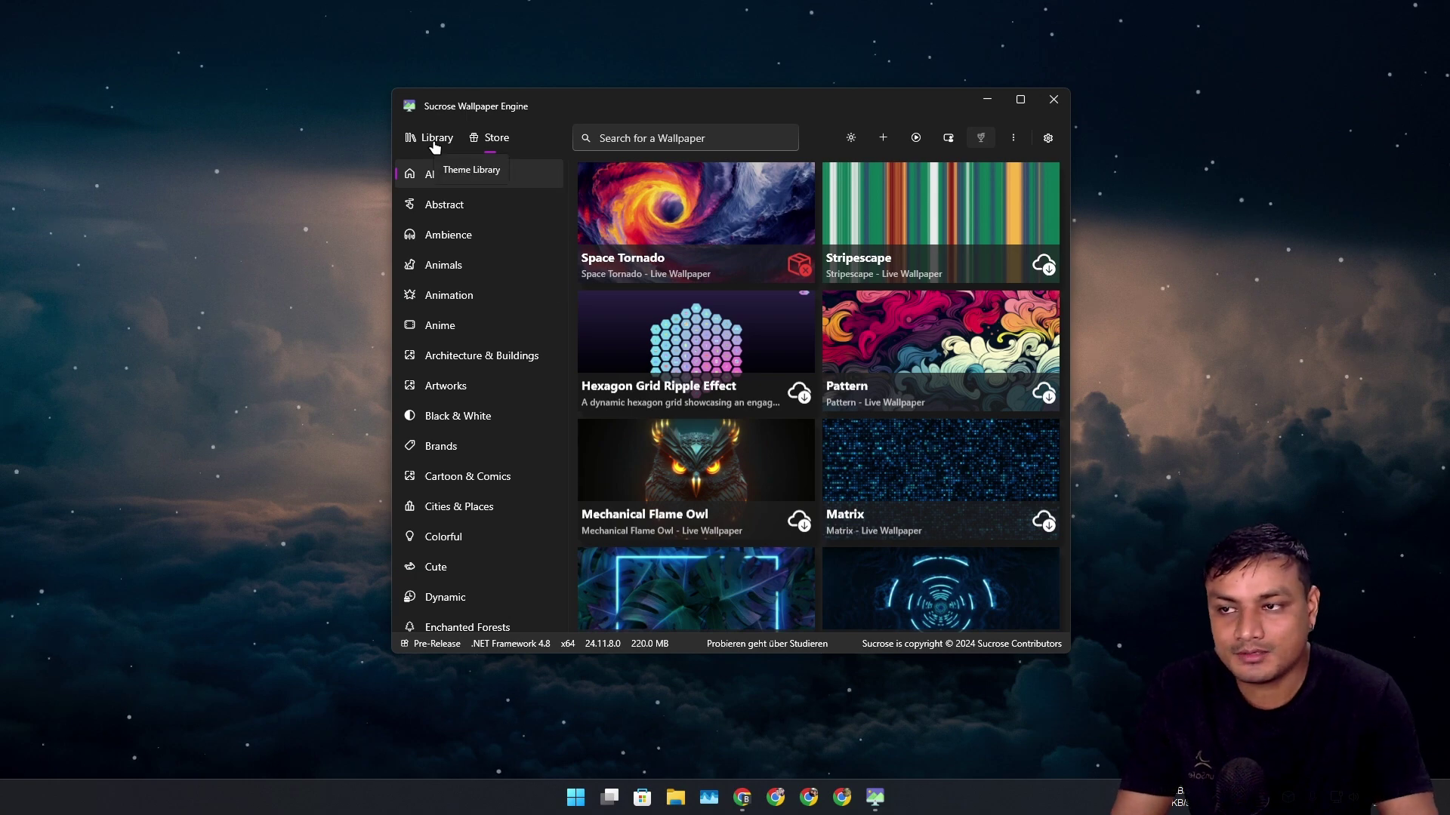
- Filter the Store to Abstract, download Geometry Dash, and view it first in the Library
{"action": "scroll", "coordinate": [485, 446], "scroll_direction": "down", "scroll_amount": 8}
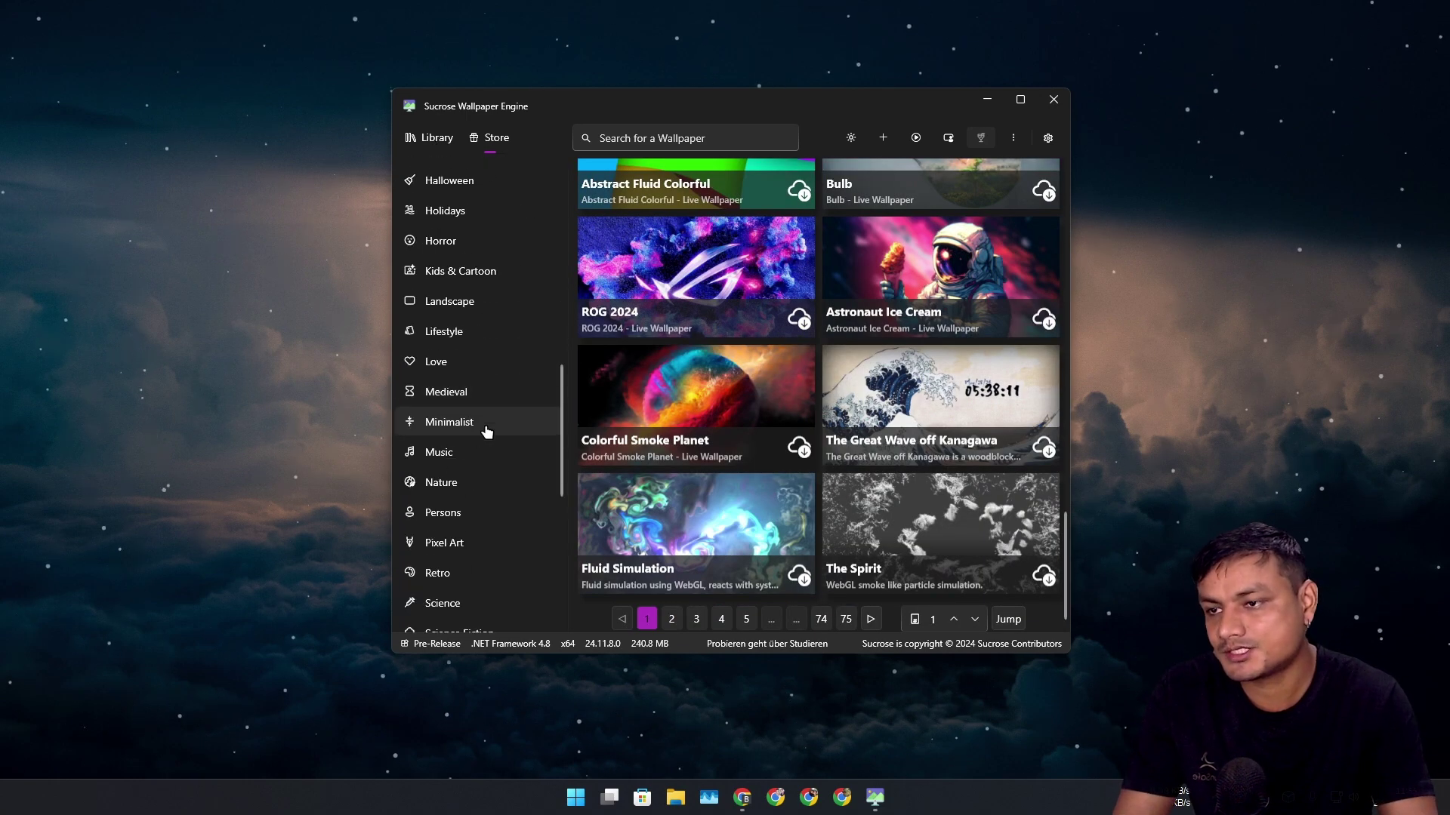
{"action": "scroll", "coordinate": [487, 434], "scroll_direction": "up", "scroll_amount": 4}
{"action": "scroll", "coordinate": [487, 433], "scroll_direction": "up", "scroll_amount": 5}
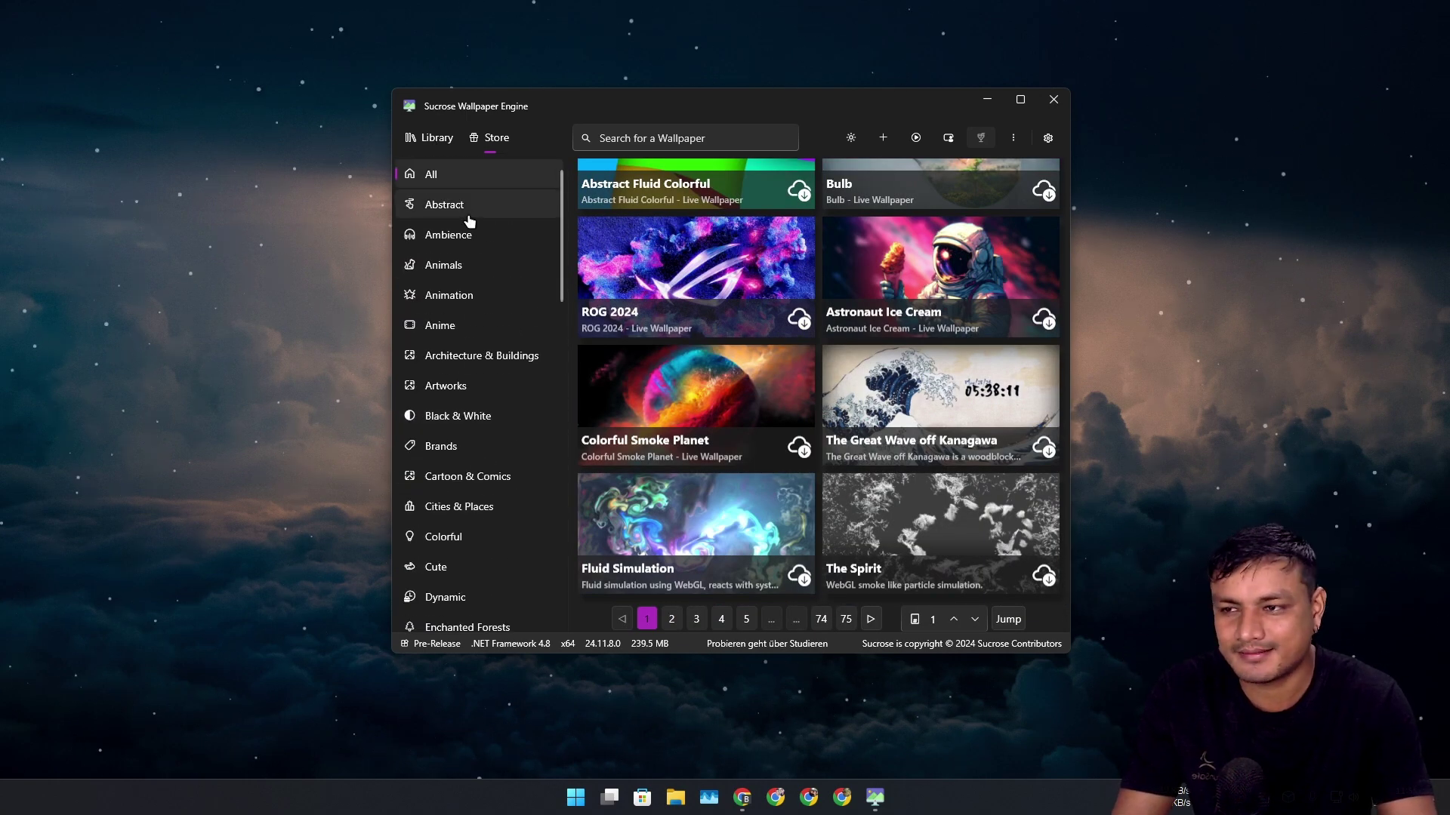
{"action": "left_click", "coordinate": [468, 219]}
{"action": "scroll", "coordinate": [754, 430], "scroll_direction": "down", "scroll_amount": 2}
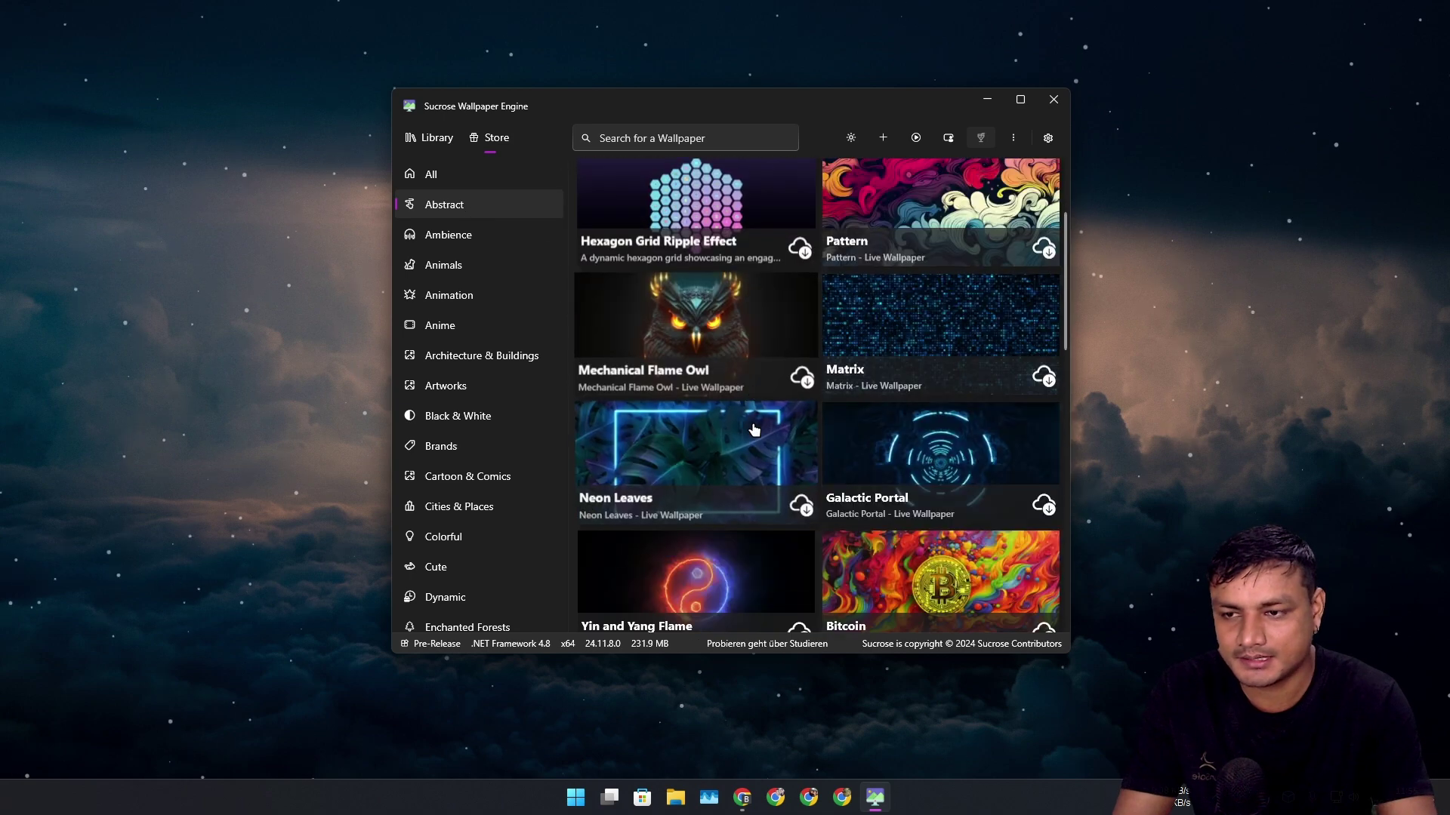
{"action": "scroll", "coordinate": [754, 429], "scroll_direction": "down", "scroll_amount": 9}
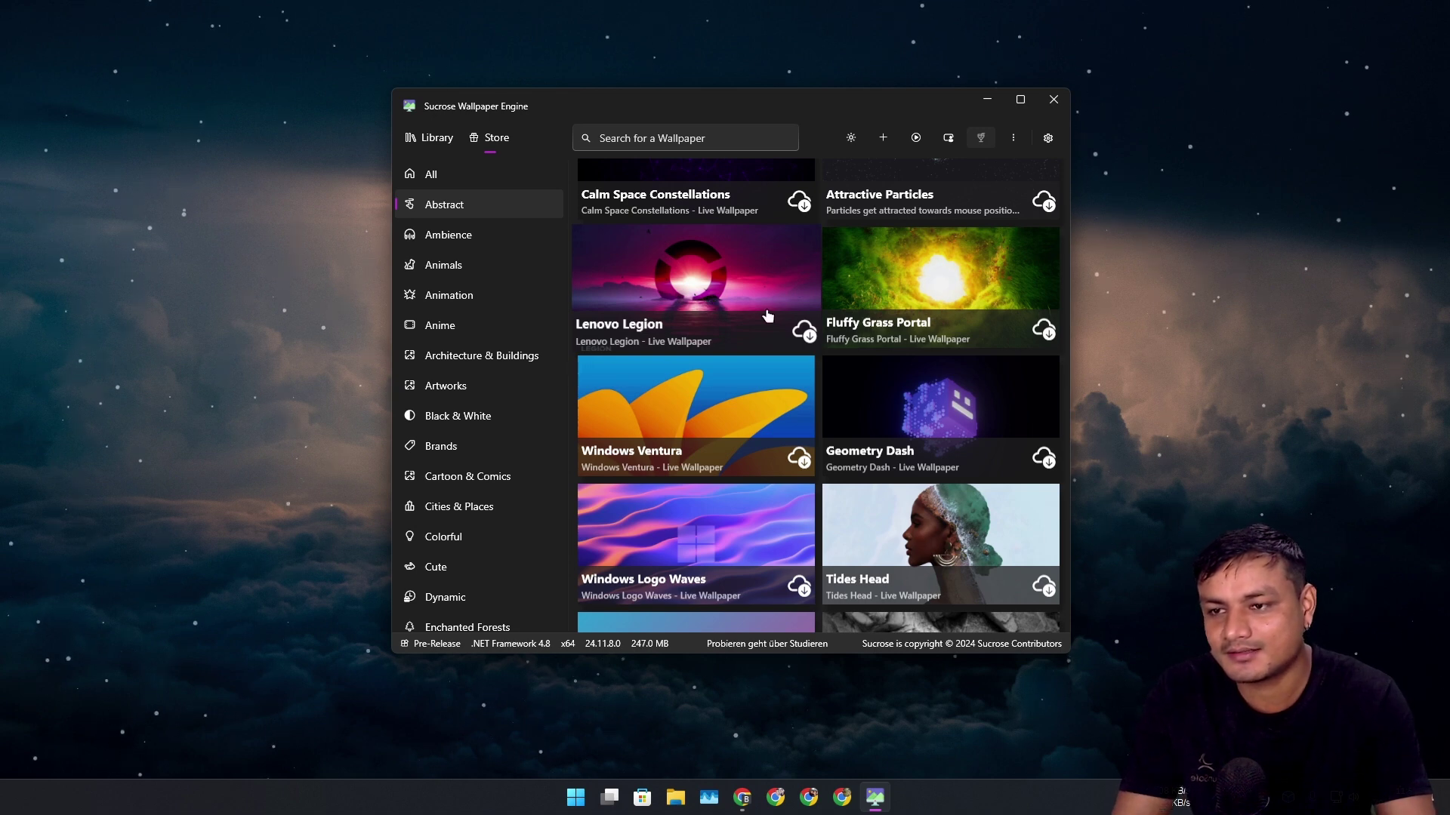
{"action": "scroll", "coordinate": [861, 343], "scroll_direction": "down", "scroll_amount": 1}
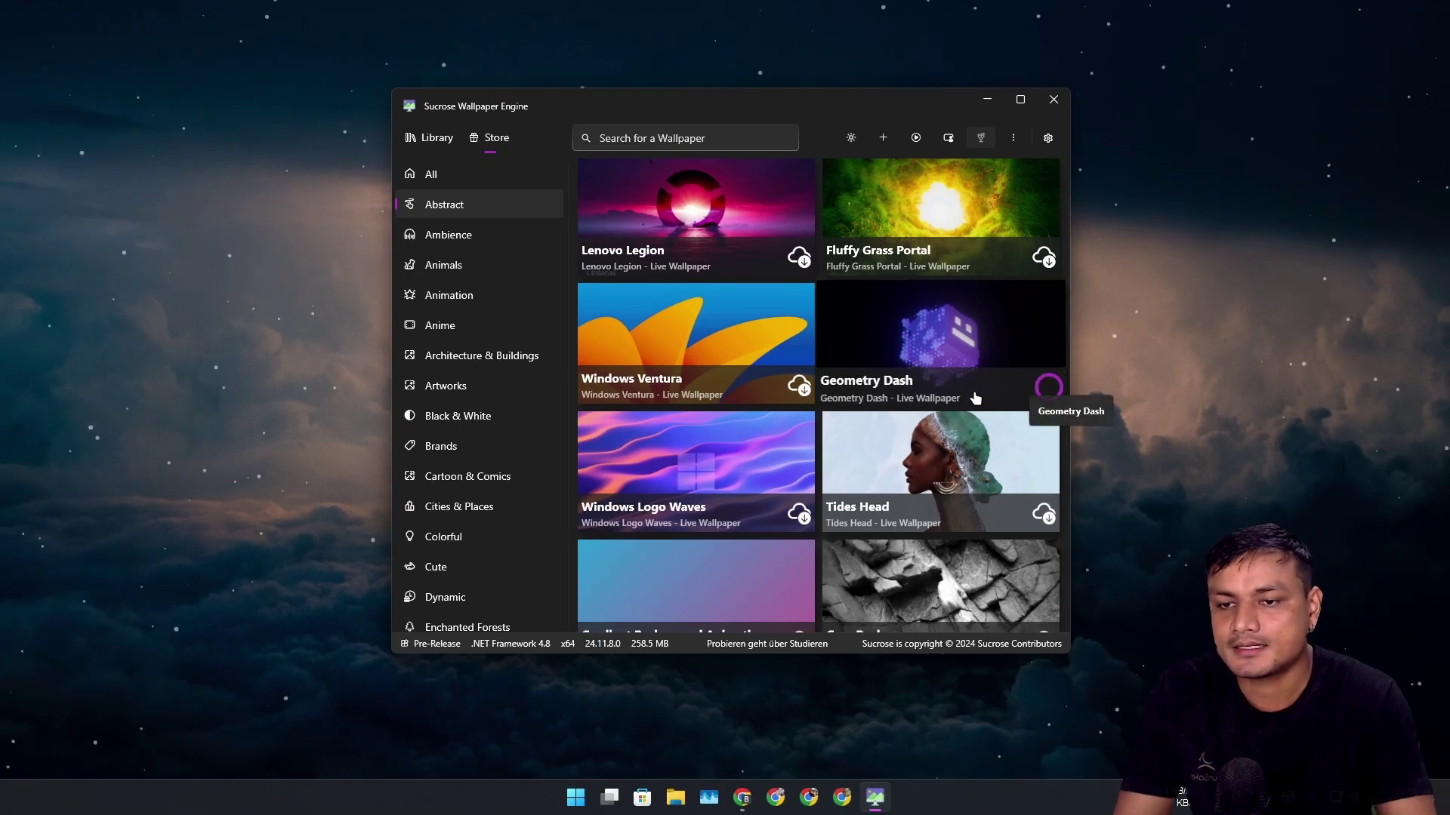
{"action": "left_click", "coordinate": [443, 143]}
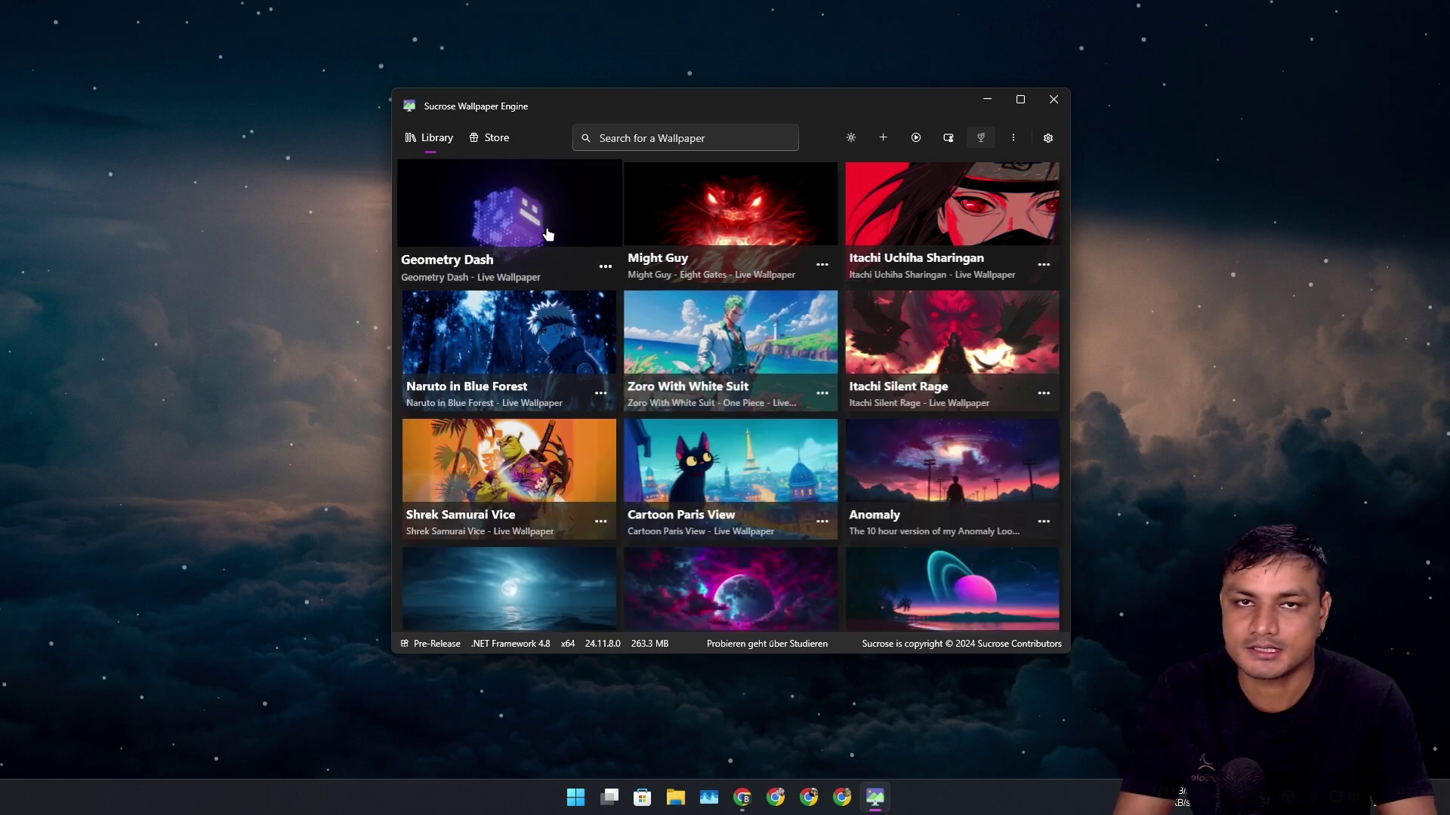
- Apply Geometry Dash, then check Sucrose's CPU load in Task Manager sorted by CPU and minimize it
{"action": "left_click", "coordinate": [498, 220]}
{"action": "left_click_drag", "start_coordinate": [725, 111], "coordinate": [681, 140]}
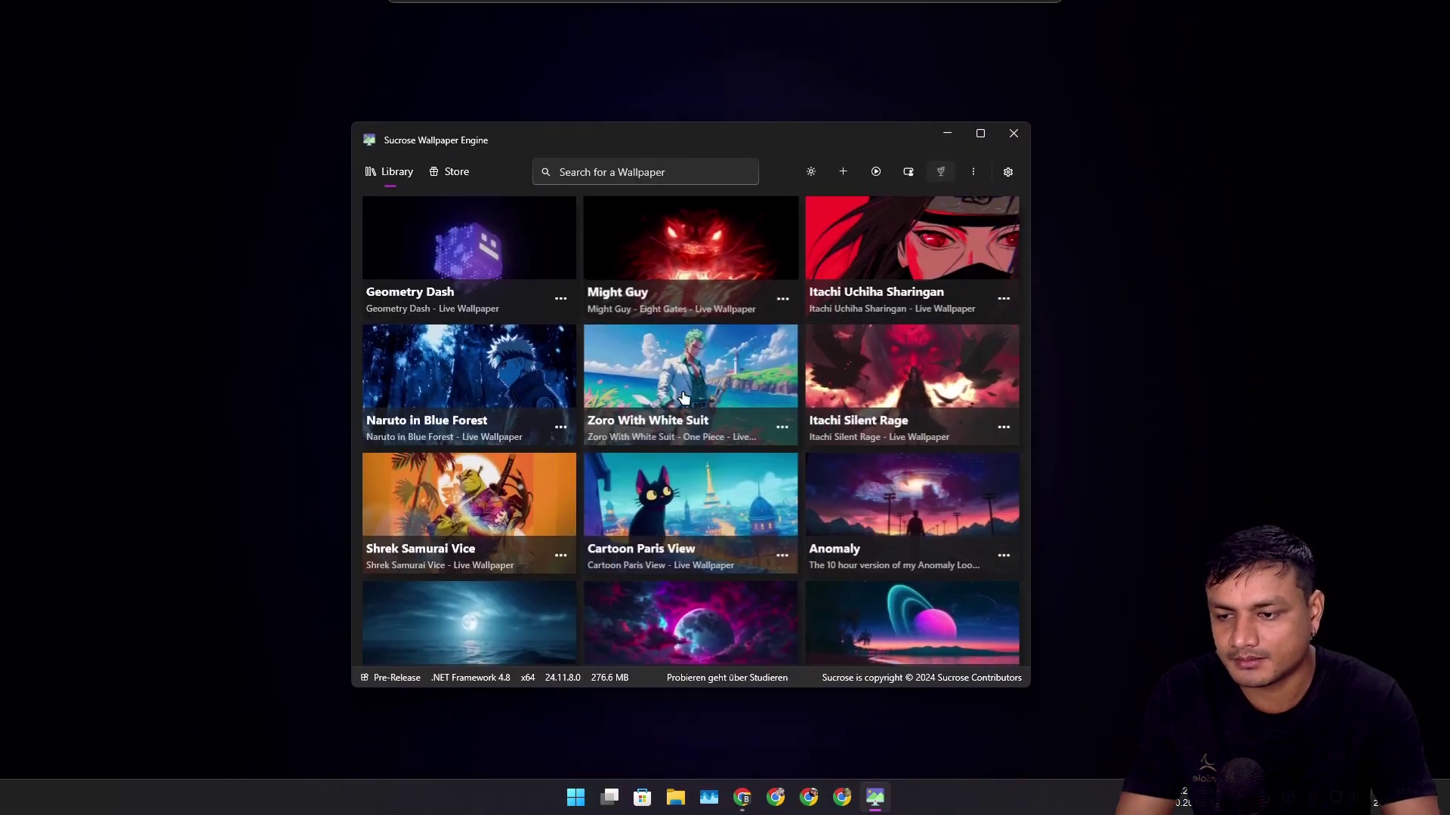
{"action": "left_click", "coordinate": [711, 794]}
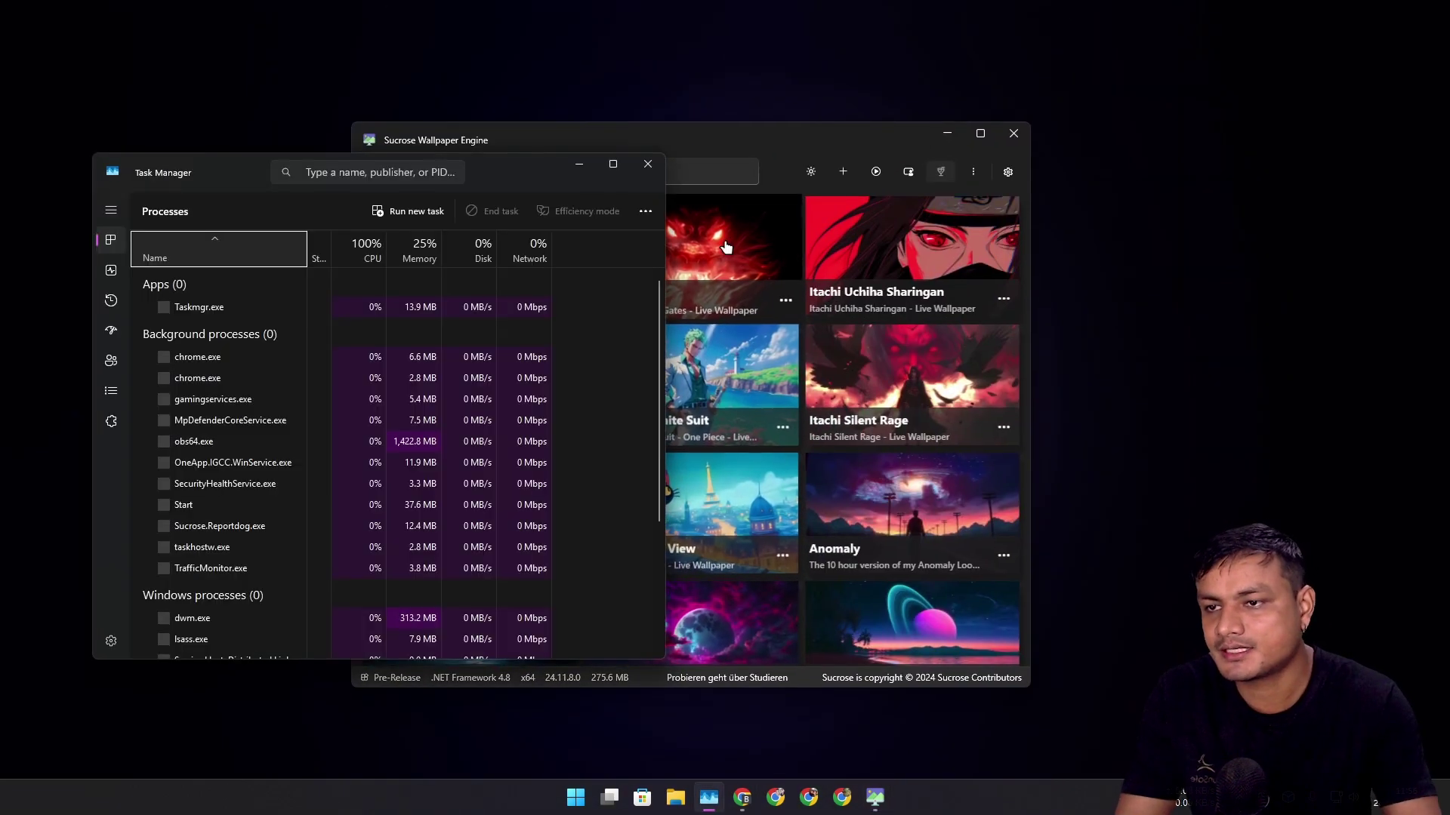
{"action": "left_click_drag", "start_coordinate": [531, 163], "coordinate": [799, 172]}
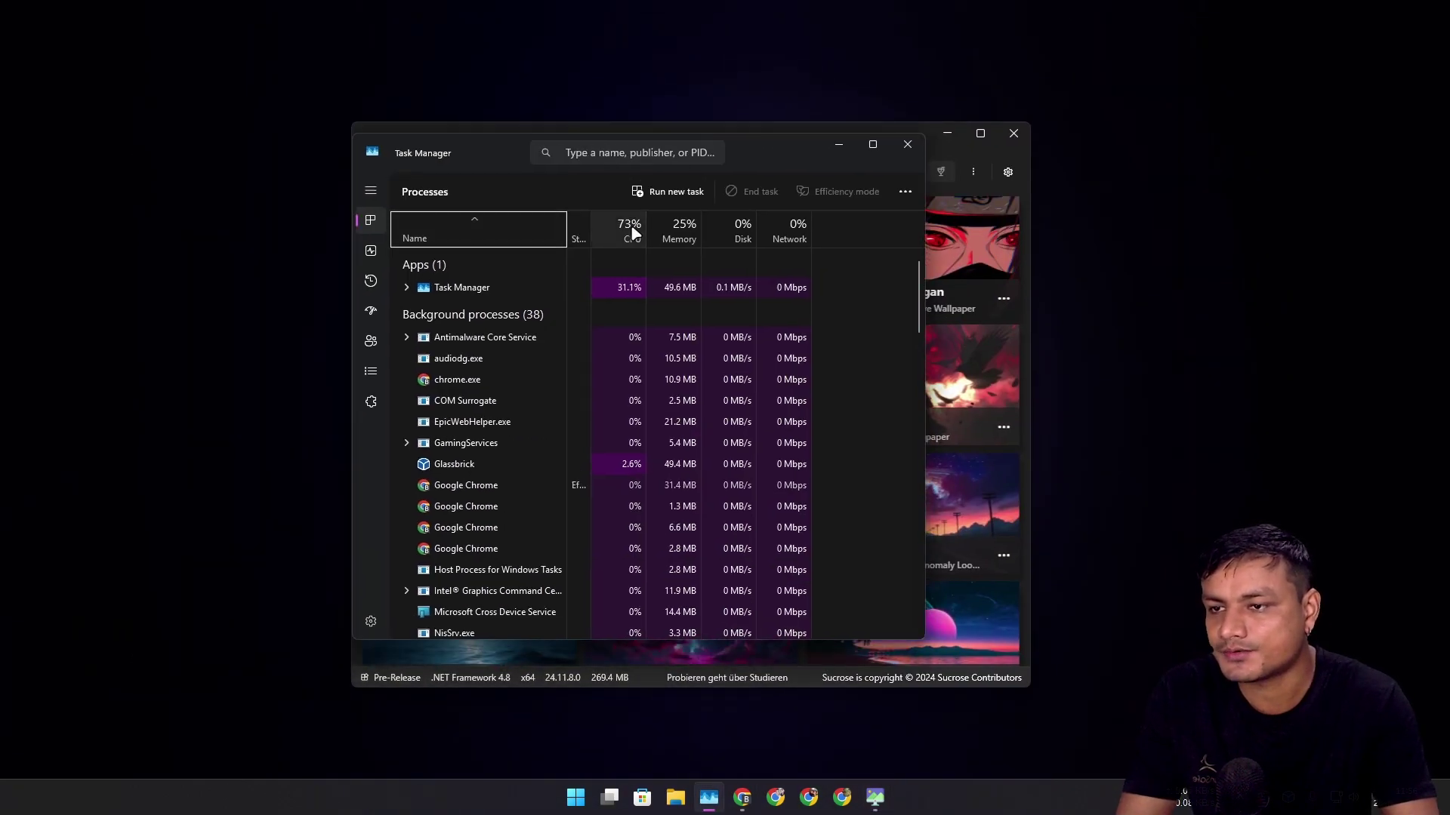
{"action": "left_click", "coordinate": [632, 229]}
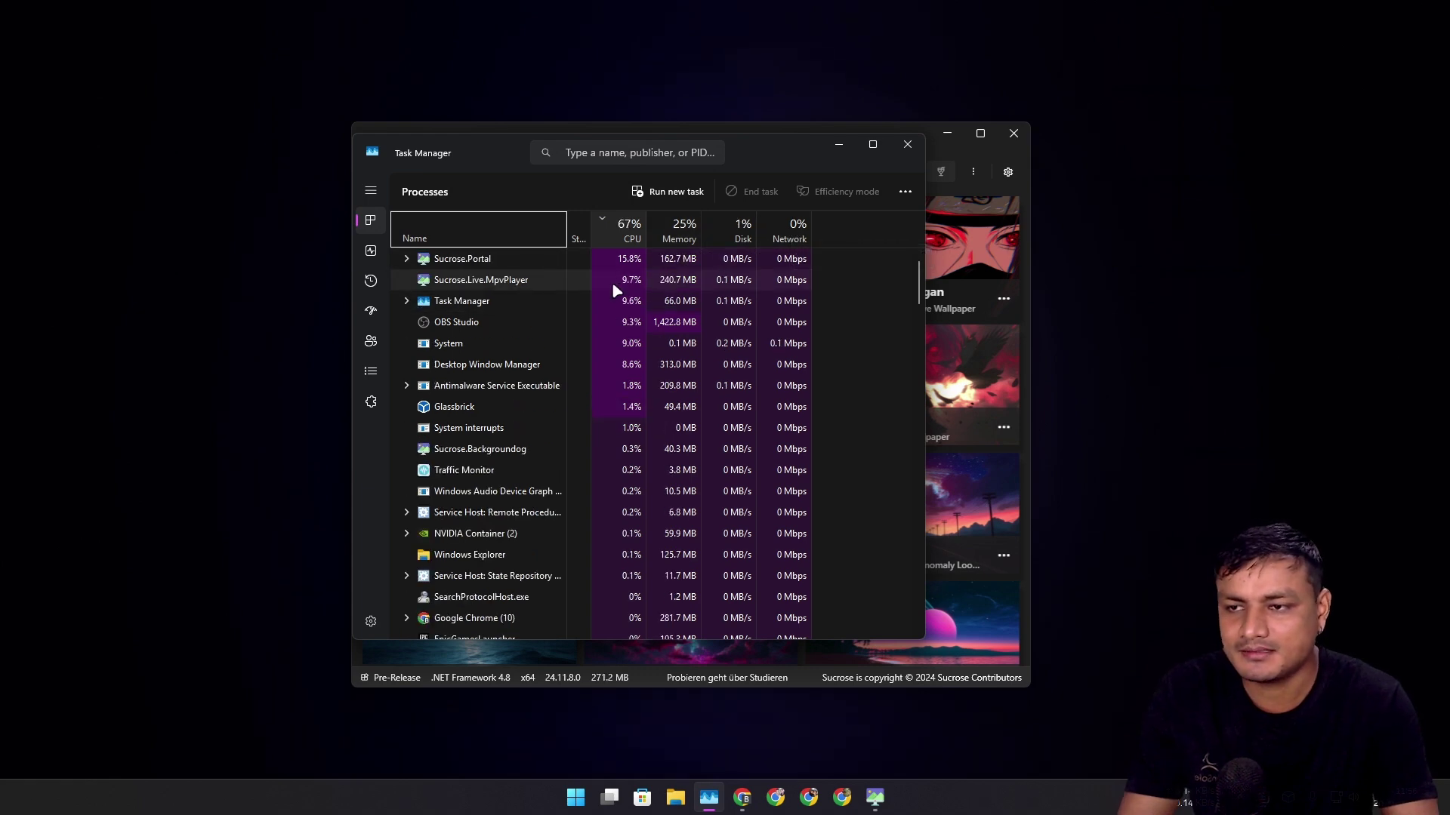
{"action": "left_click", "coordinate": [838, 144]}
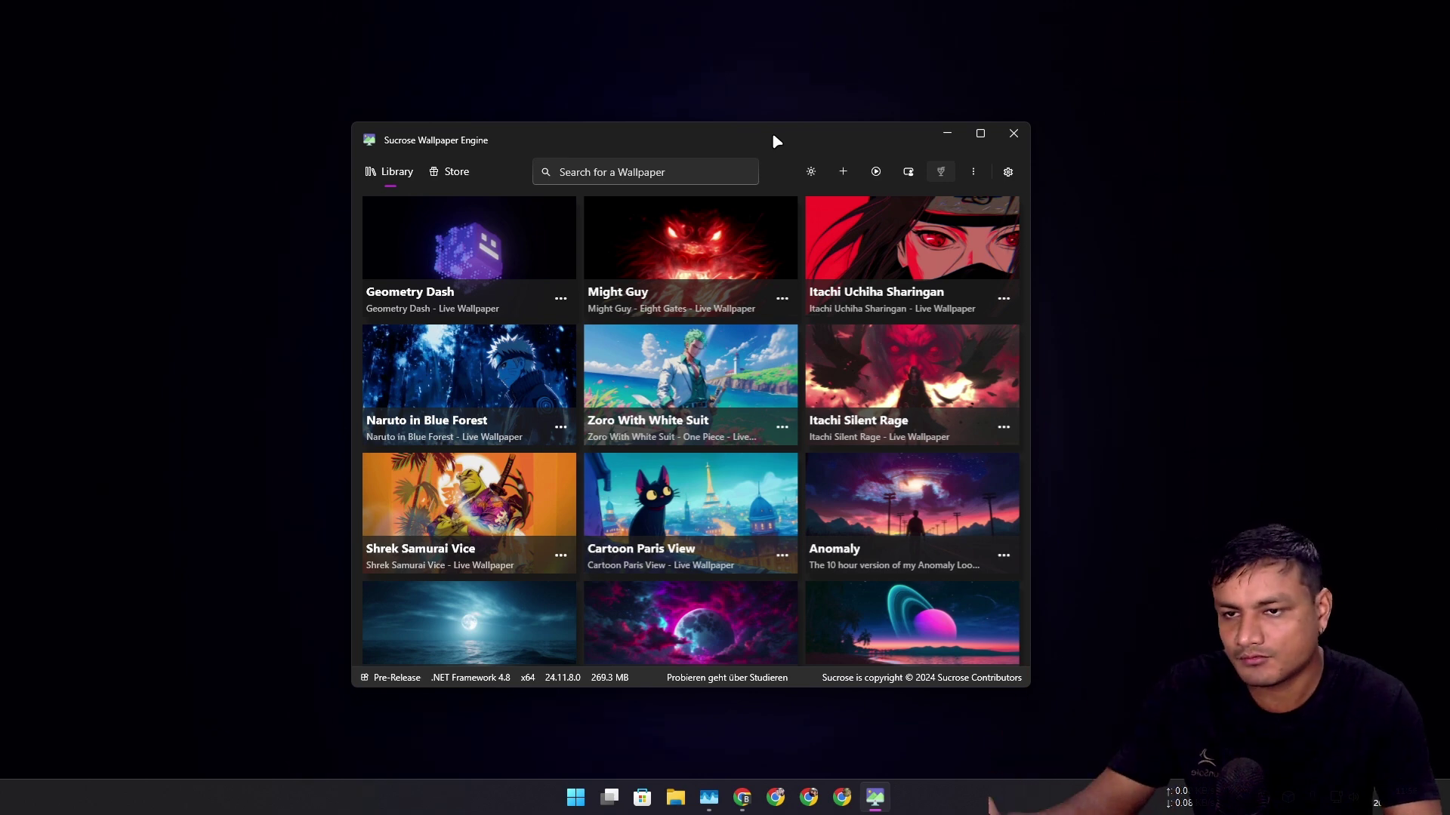
- Make Itachi Silent Rage the live desktop wallpaper from the Library
{"action": "left_click_drag", "start_coordinate": [772, 132], "coordinate": [793, 111]}
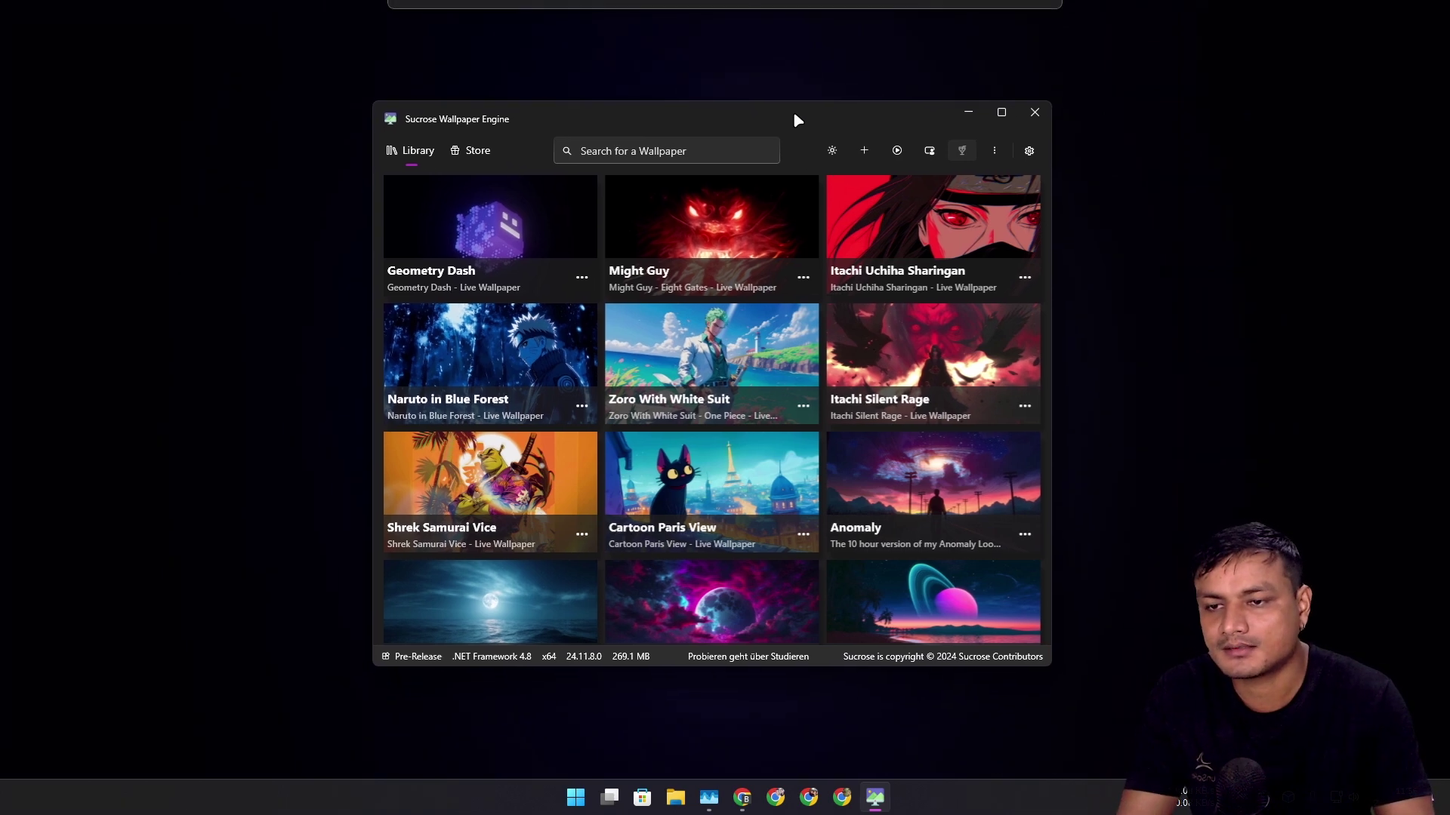
{"action": "scroll", "coordinate": [682, 410], "scroll_direction": "down", "scroll_amount": 2}
{"action": "scroll", "coordinate": [682, 410], "scroll_direction": "up", "scroll_amount": 2}
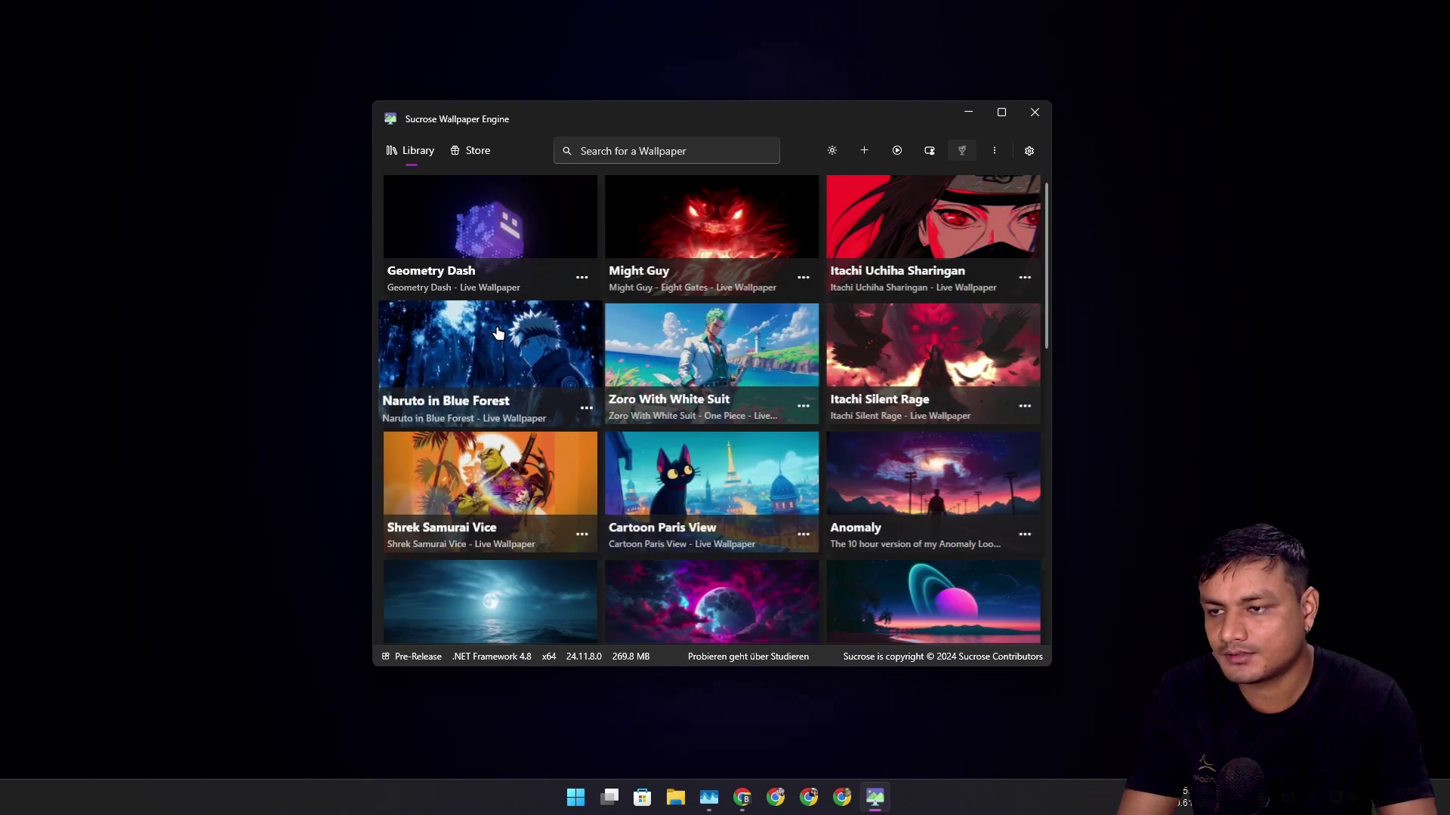
{"action": "left_click", "coordinate": [936, 372]}
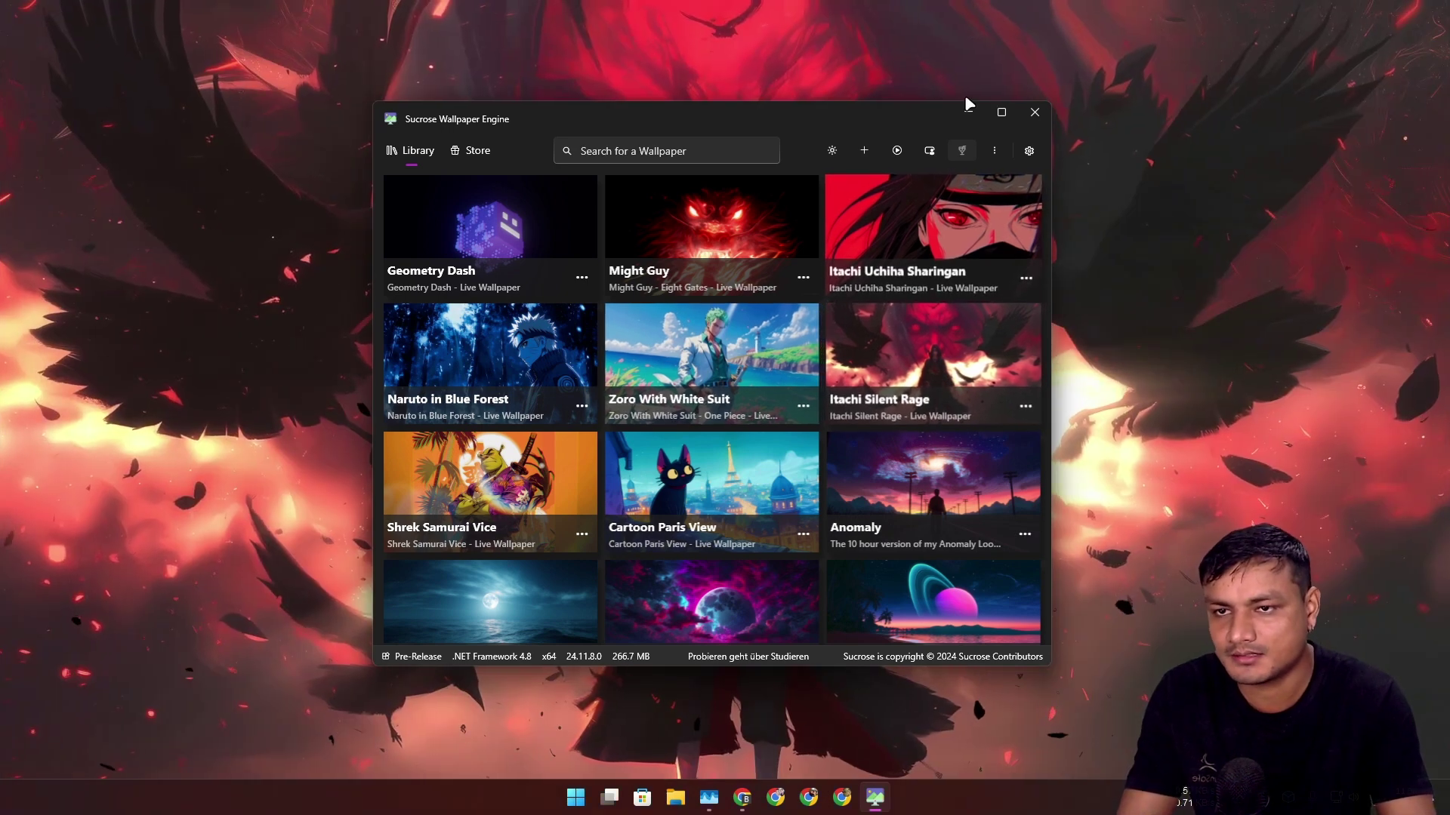
{"action": "left_click", "coordinate": [967, 113]}
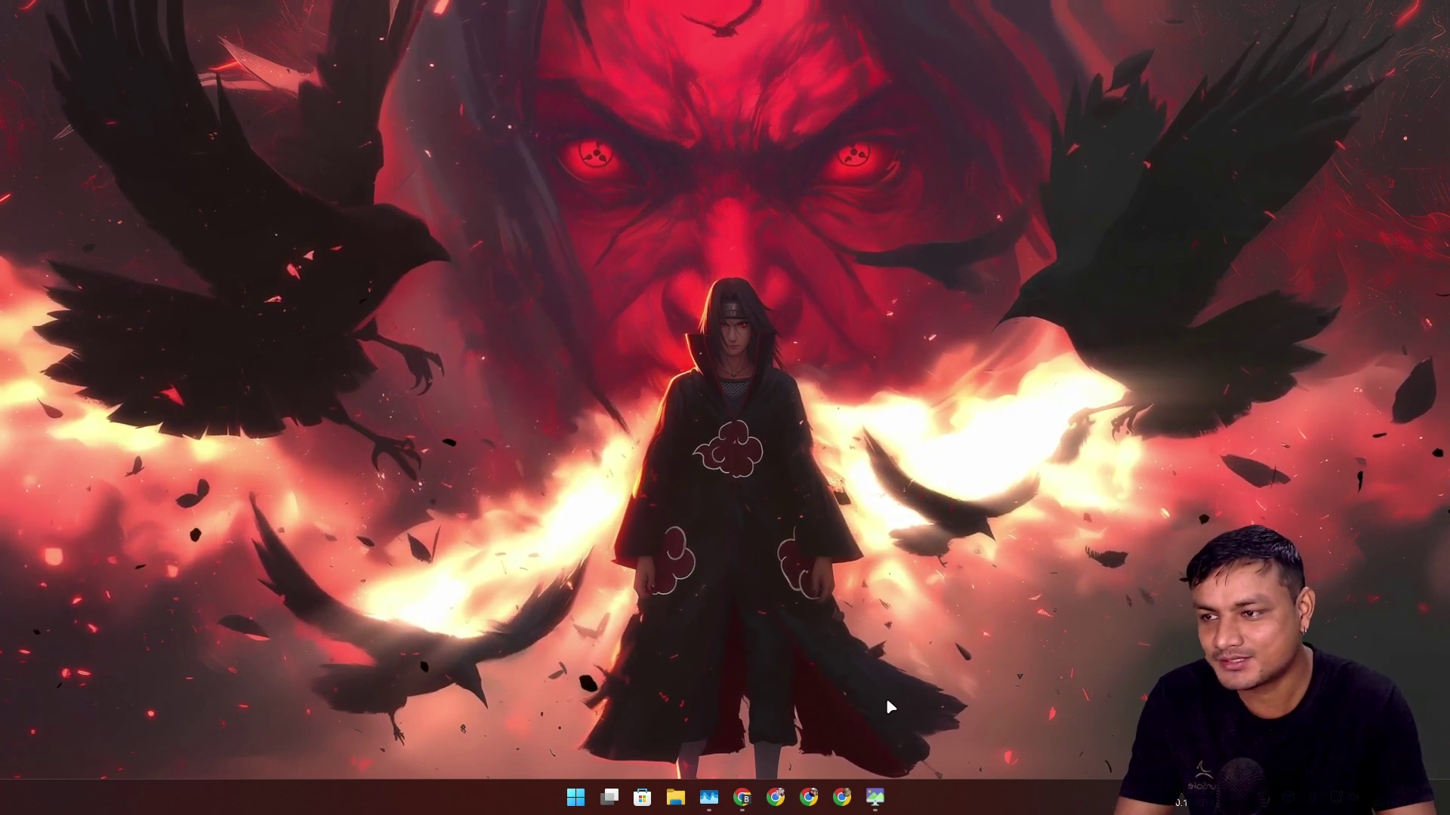
- Restore the Sucrose window over the new wallpaper and return to the Store
{"action": "left_click", "coordinate": [874, 797]}
{"action": "left_click_drag", "start_coordinate": [808, 148], "coordinate": [763, 196]}
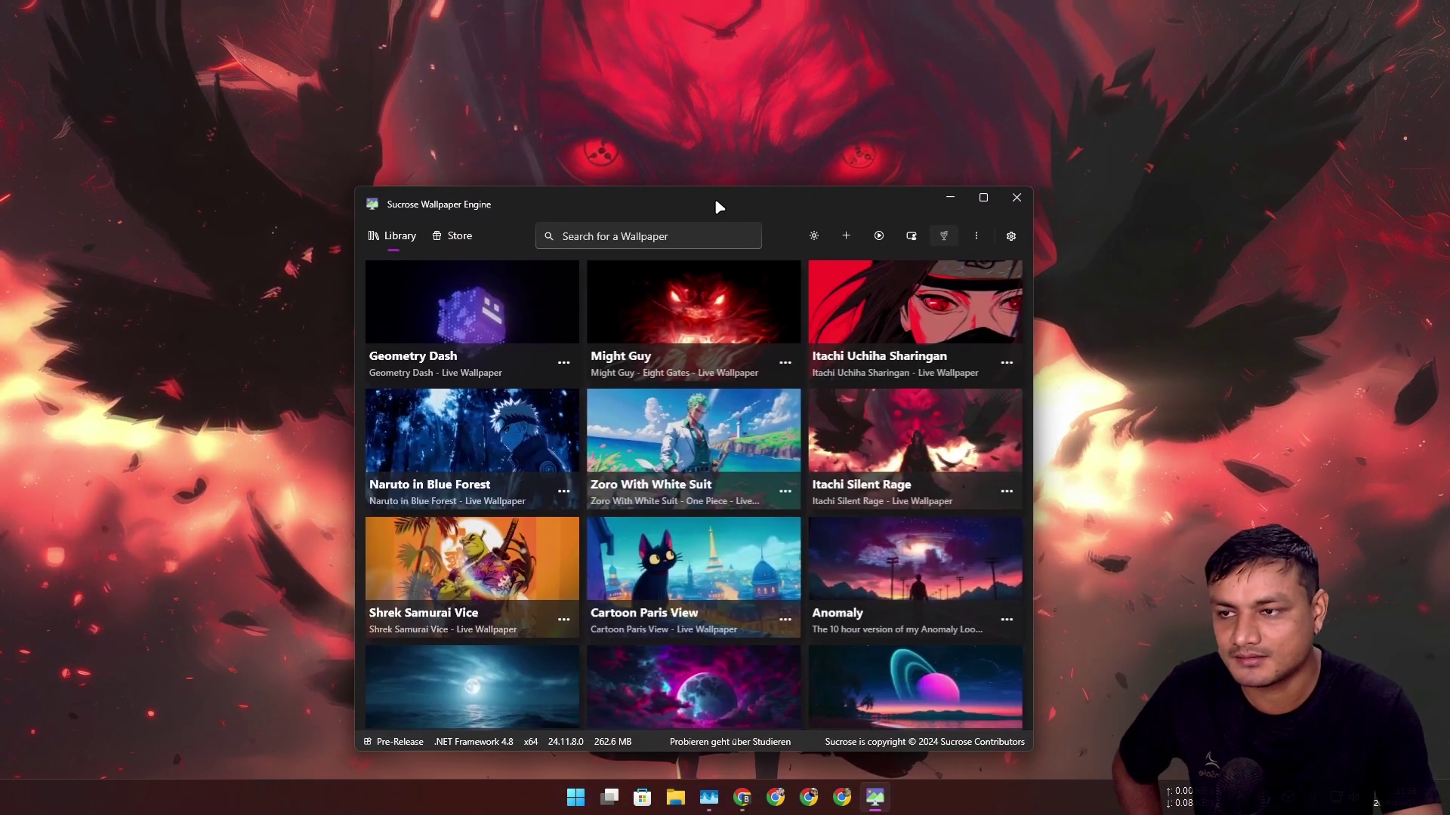
{"action": "left_click", "coordinate": [451, 240]}
- Download Sameowrai from the Animals category, apply the samurai cat wallpaper, and hide Sucrose
{"action": "left_click_drag", "start_coordinate": [664, 196], "coordinate": [724, 114]}
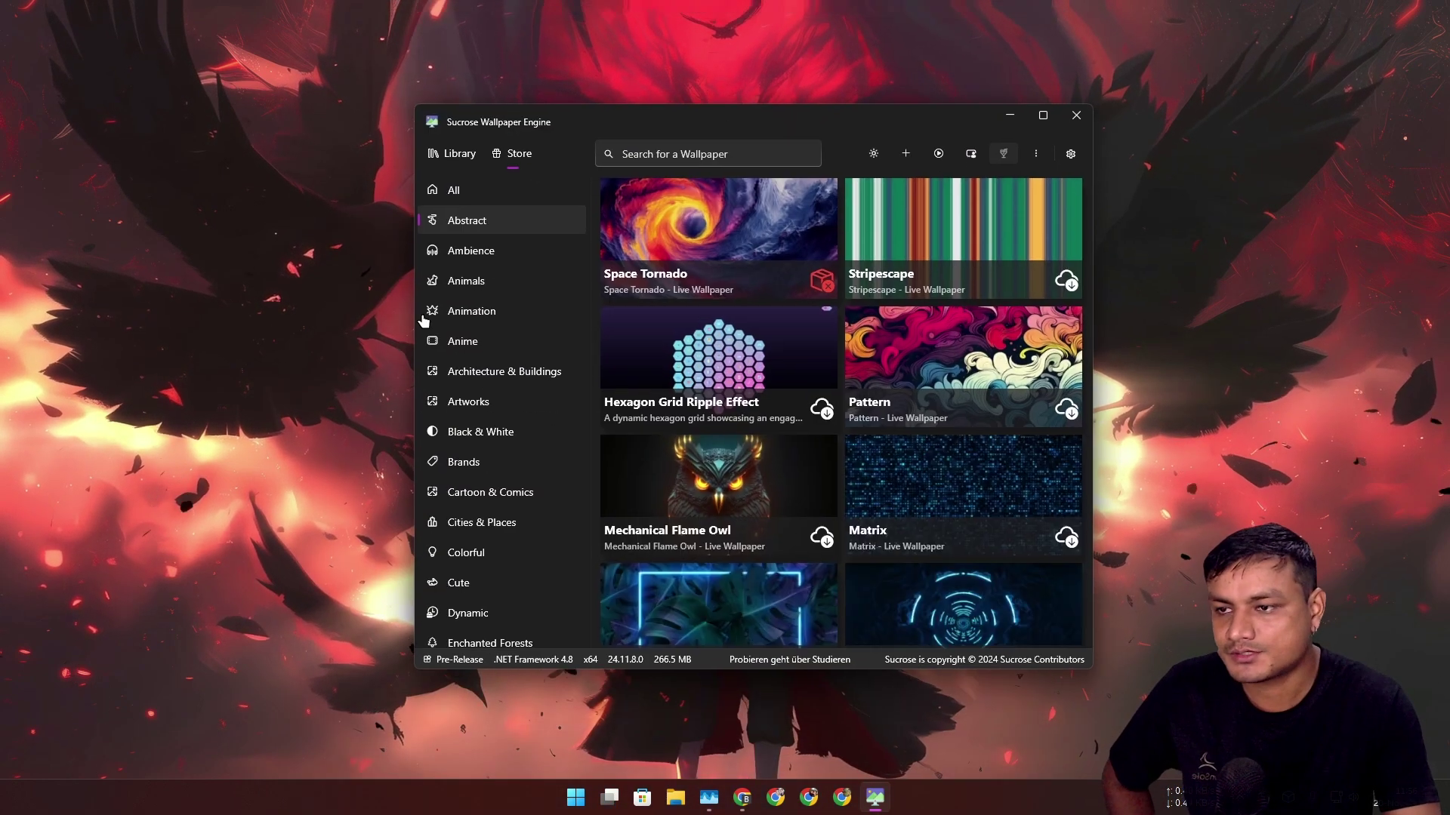
{"action": "left_click", "coordinate": [483, 283]}
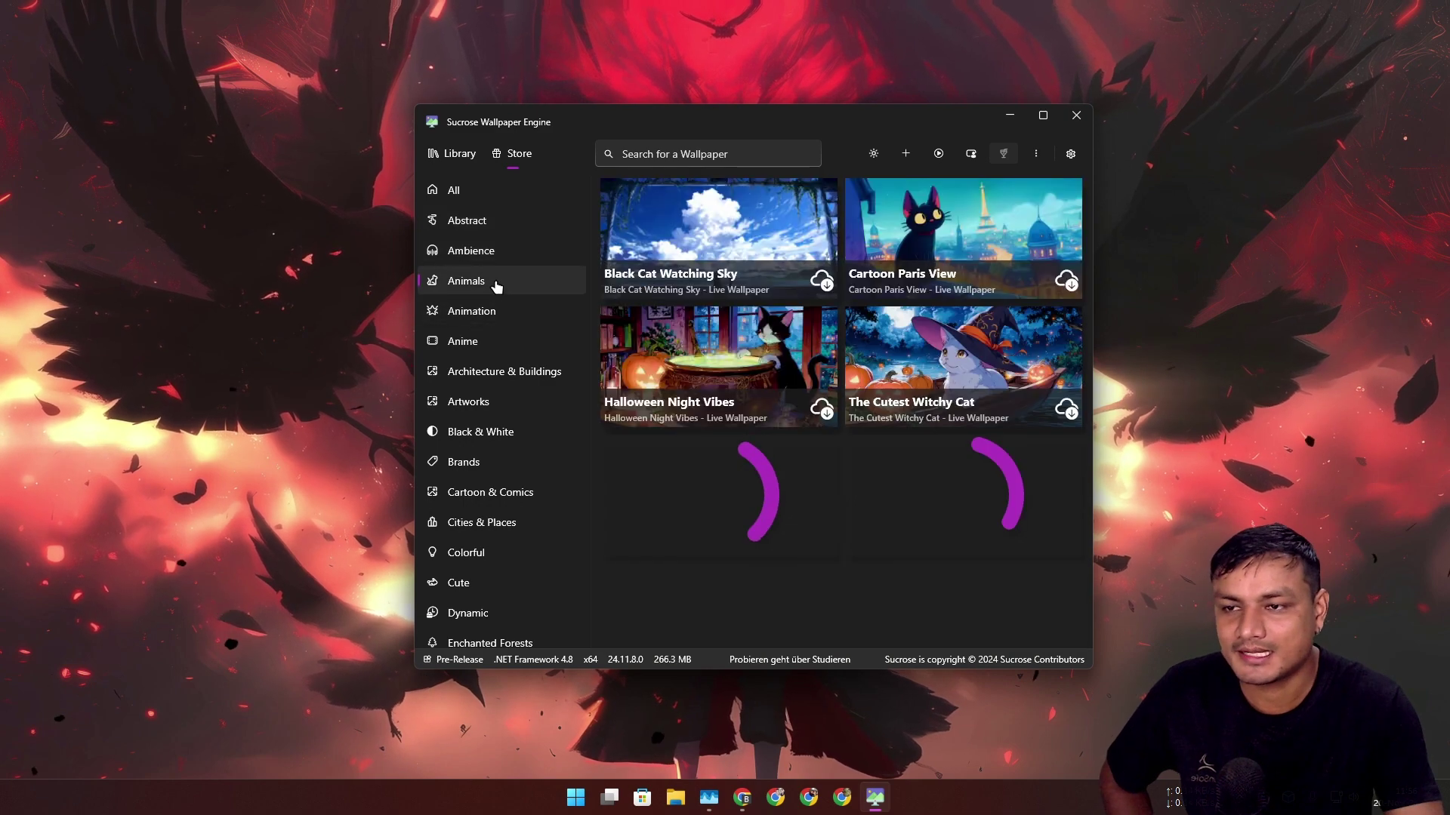
{"action": "scroll", "coordinate": [852, 436], "scroll_direction": "down", "scroll_amount": 10}
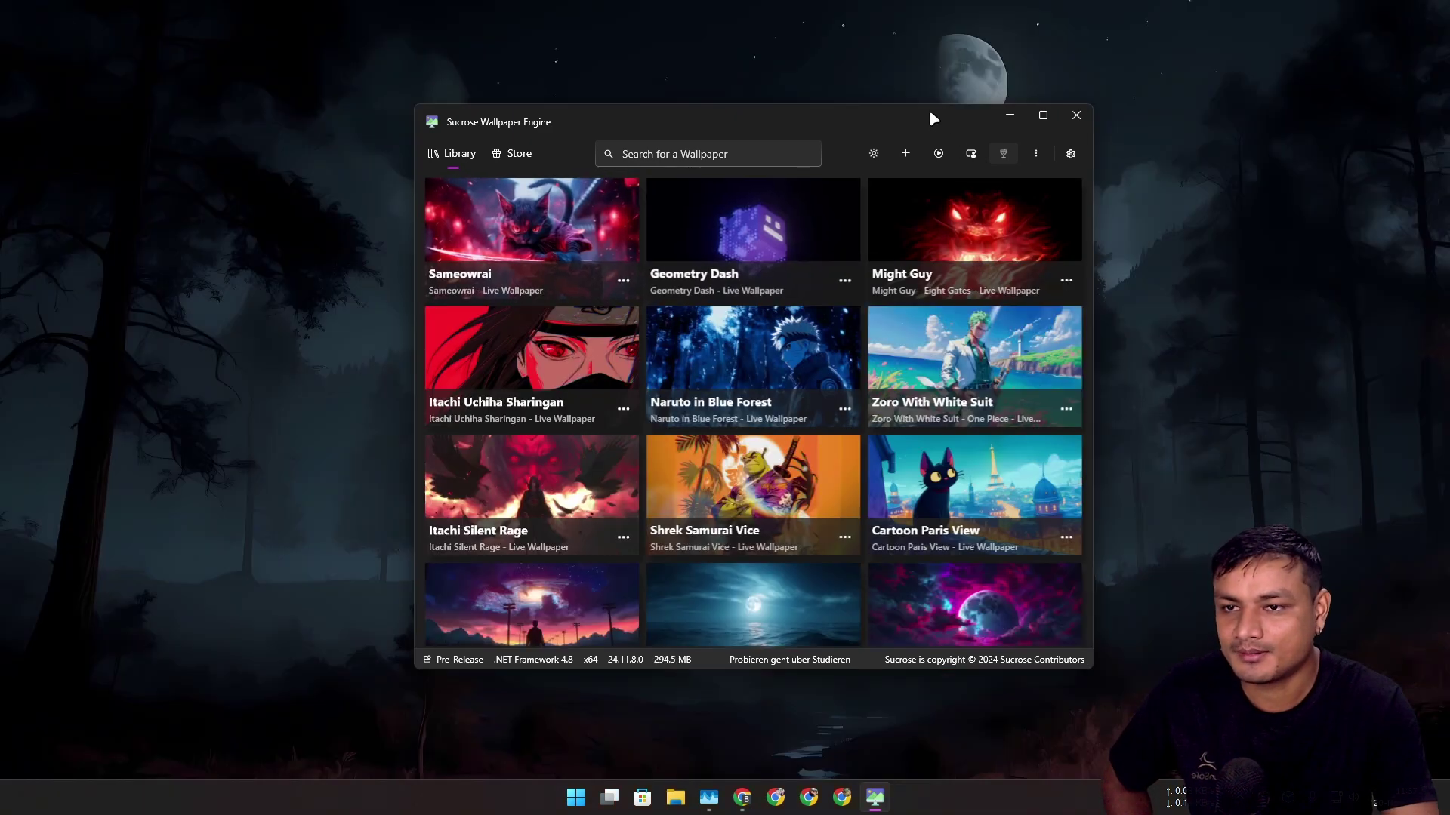
{"action": "left_click_drag", "start_coordinate": [922, 110], "coordinate": [653, 401]}
{"action": "left_click", "coordinate": [720, 434]}
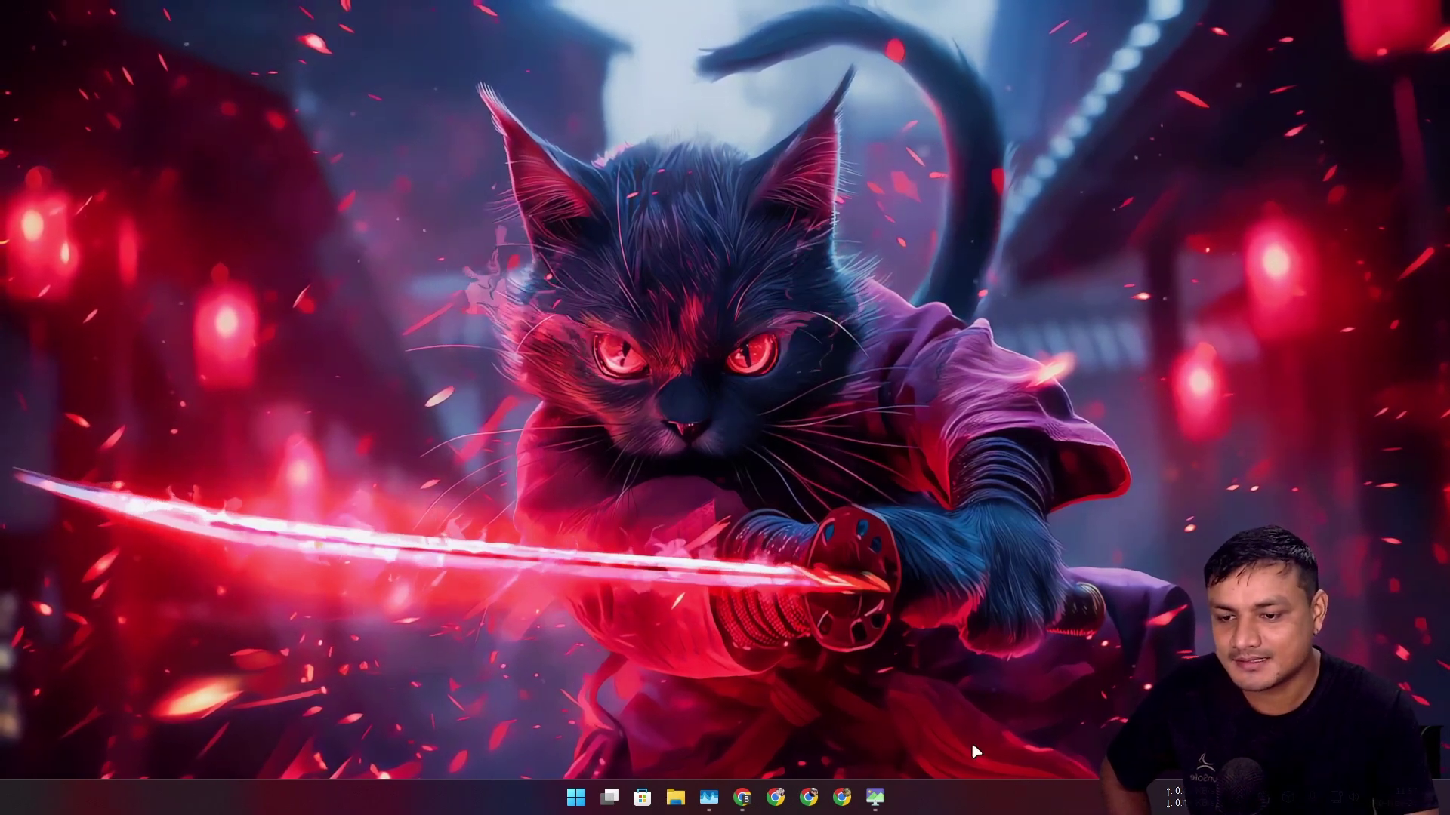
- Bring Sucrose back and show the Store's Animals wallpapers
{"action": "left_click", "coordinate": [875, 796]}
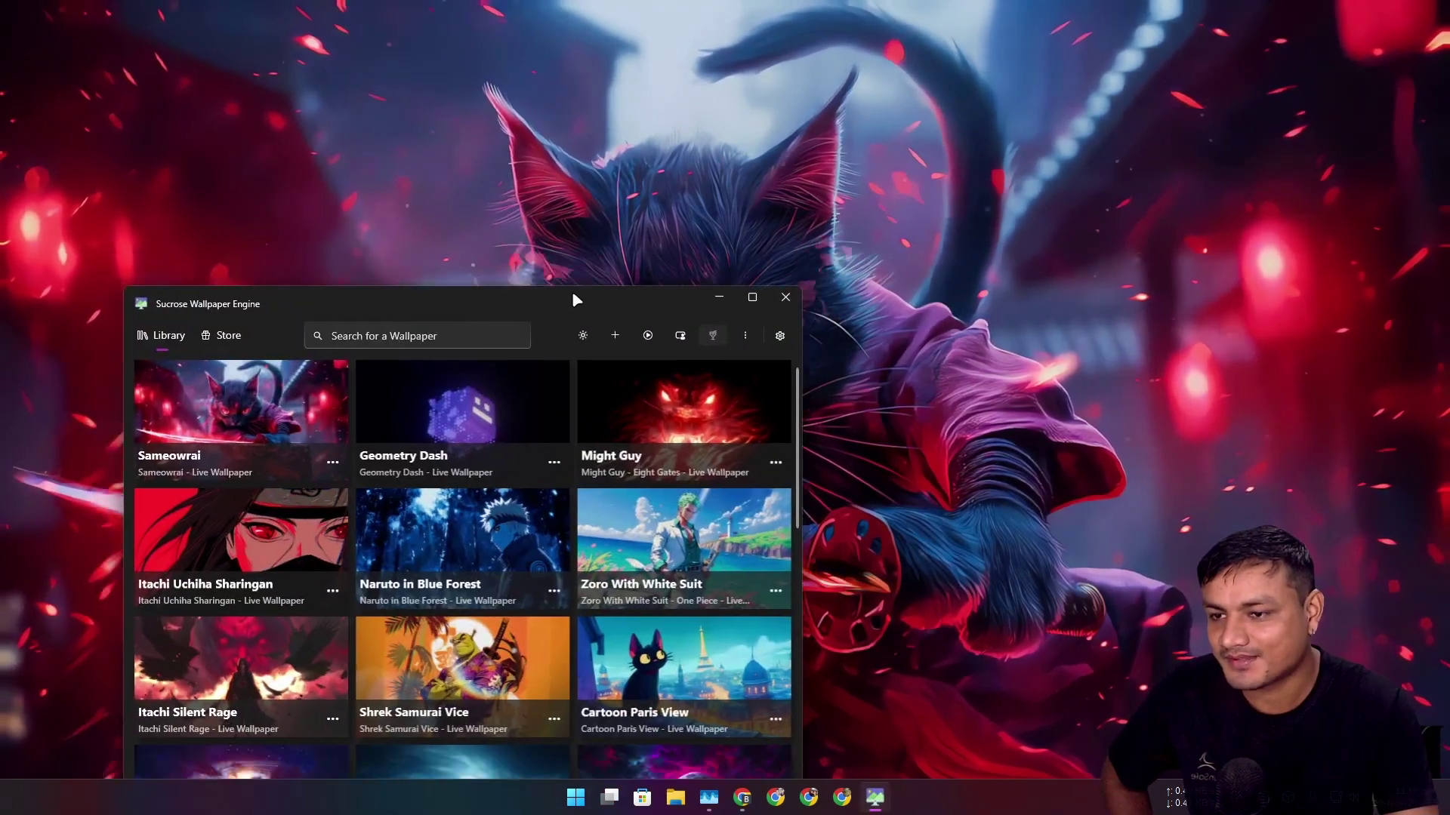
{"action": "left_click_drag", "start_coordinate": [572, 300], "coordinate": [703, 28]}
{"action": "scroll", "coordinate": [608, 329], "scroll_direction": "down", "scroll_amount": 2}
{"action": "scroll", "coordinate": [529, 226], "scroll_direction": "up", "scroll_amount": 2}
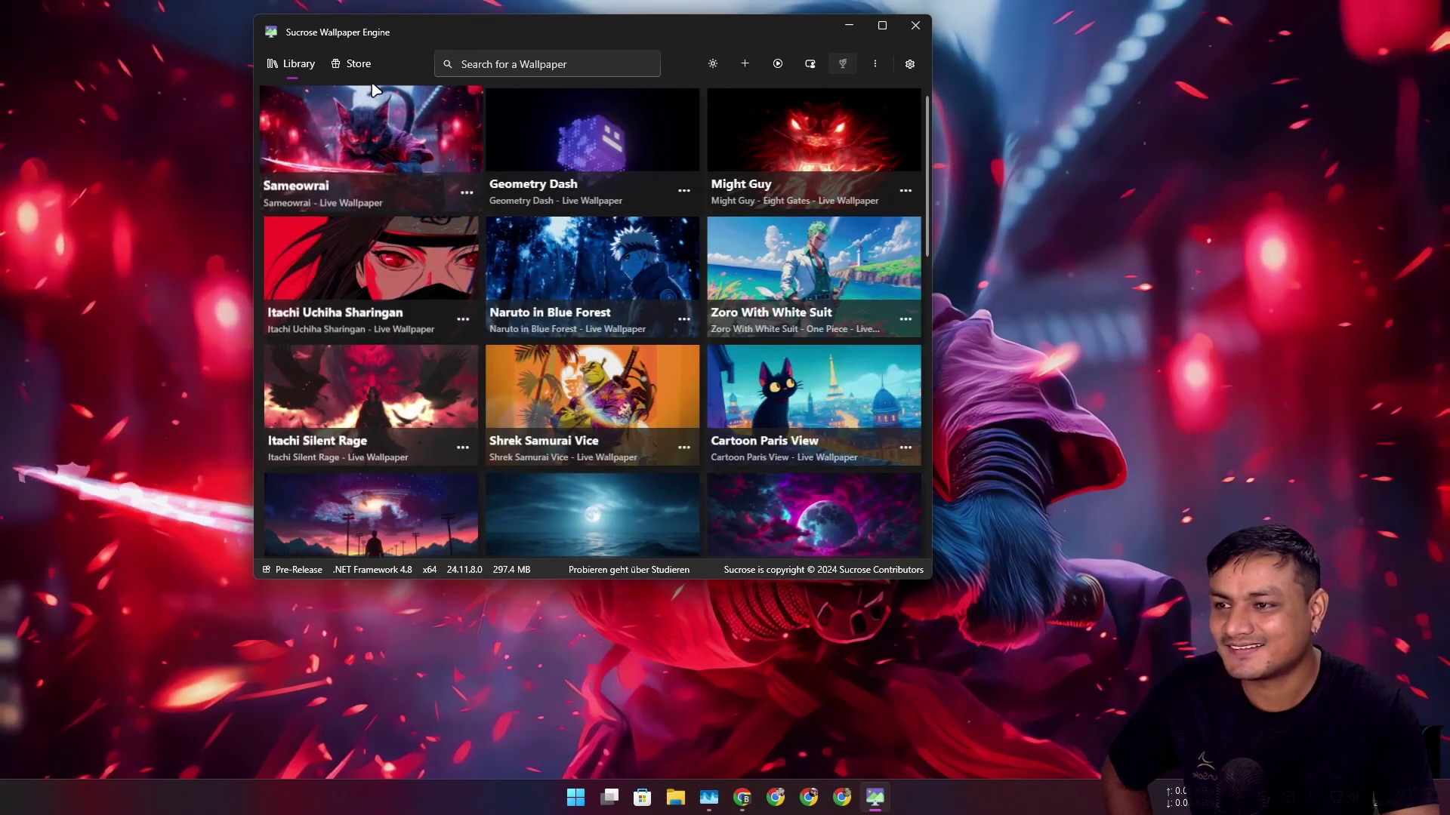
{"action": "left_click", "coordinate": [352, 64]}
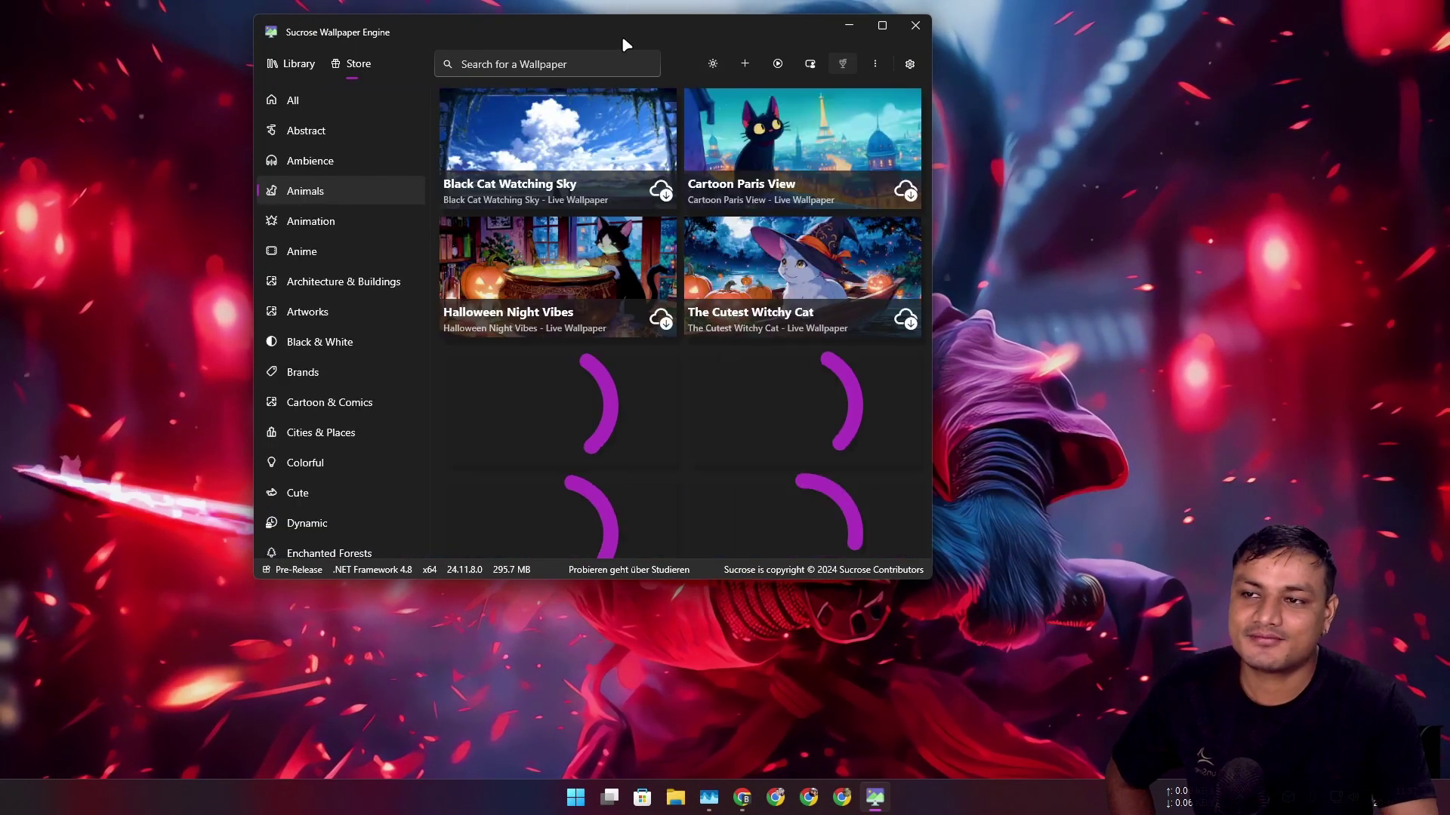
{"action": "left_click_drag", "start_coordinate": [623, 37], "coordinate": [735, 111]}
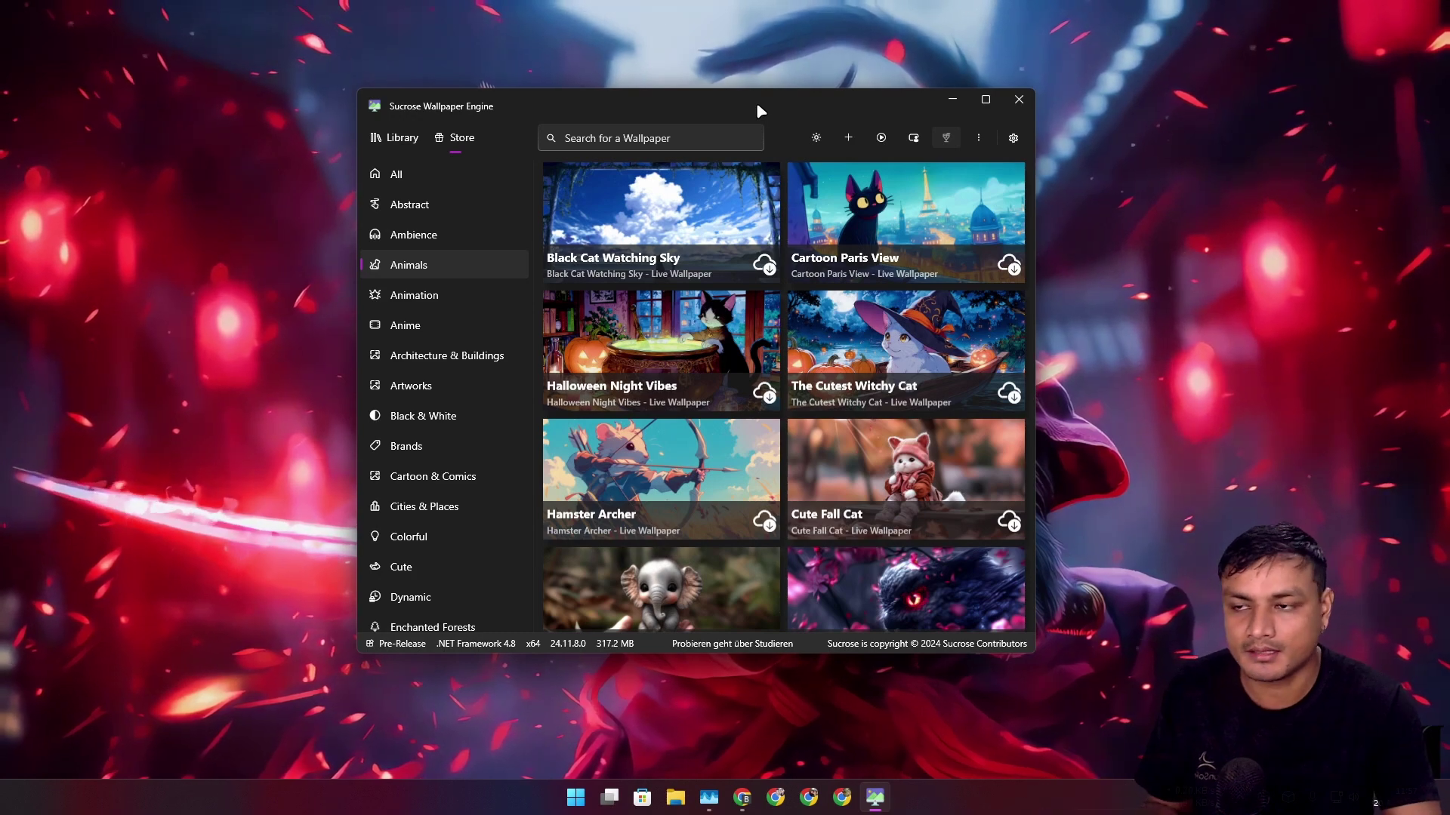
- Check Task Manager CPU use (Sucrose.Portal 16%, MpvPlayer 9.9%), then minimize it
{"action": "left_click", "coordinate": [713, 804]}
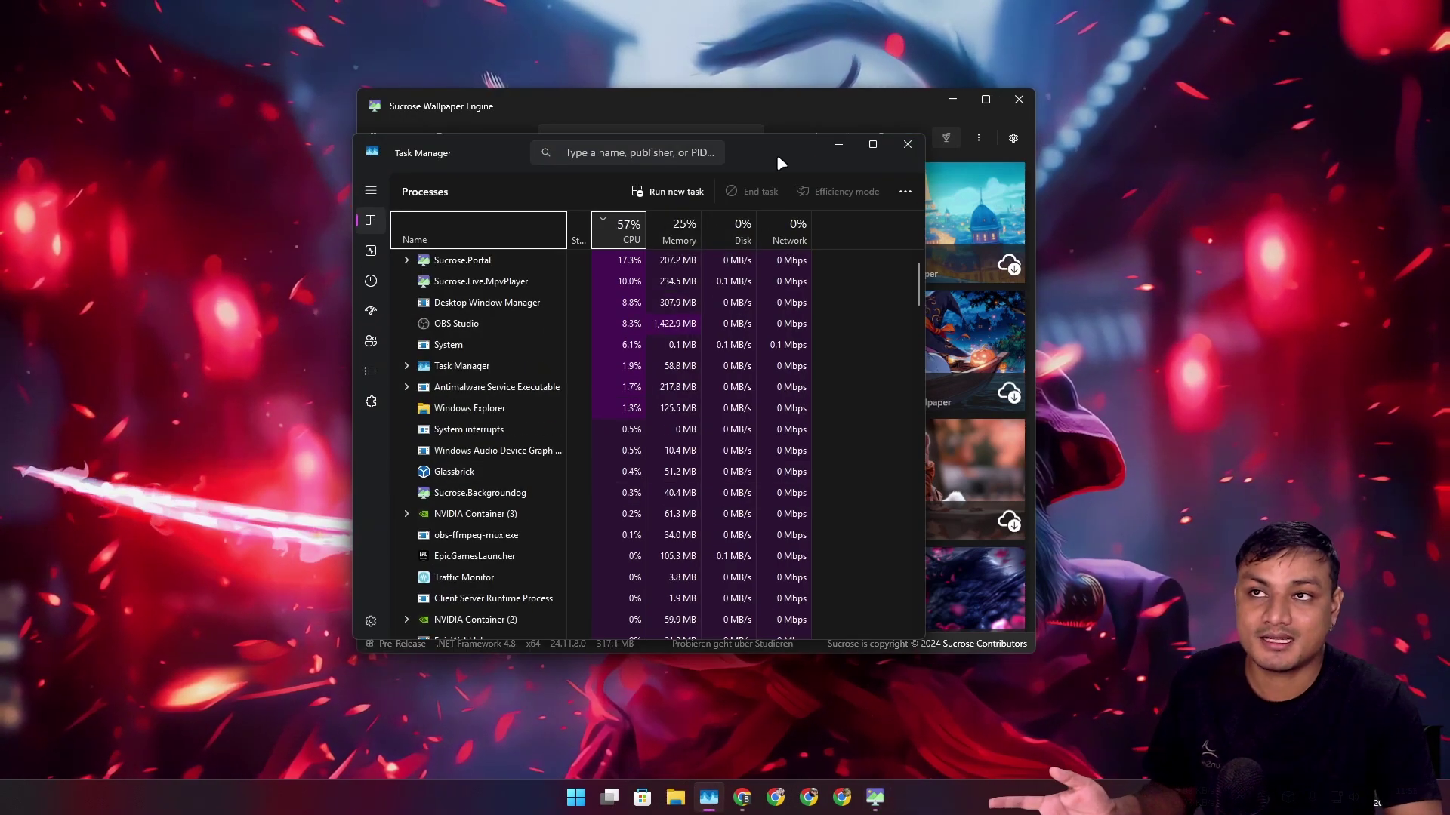
{"action": "left_click", "coordinate": [836, 143]}
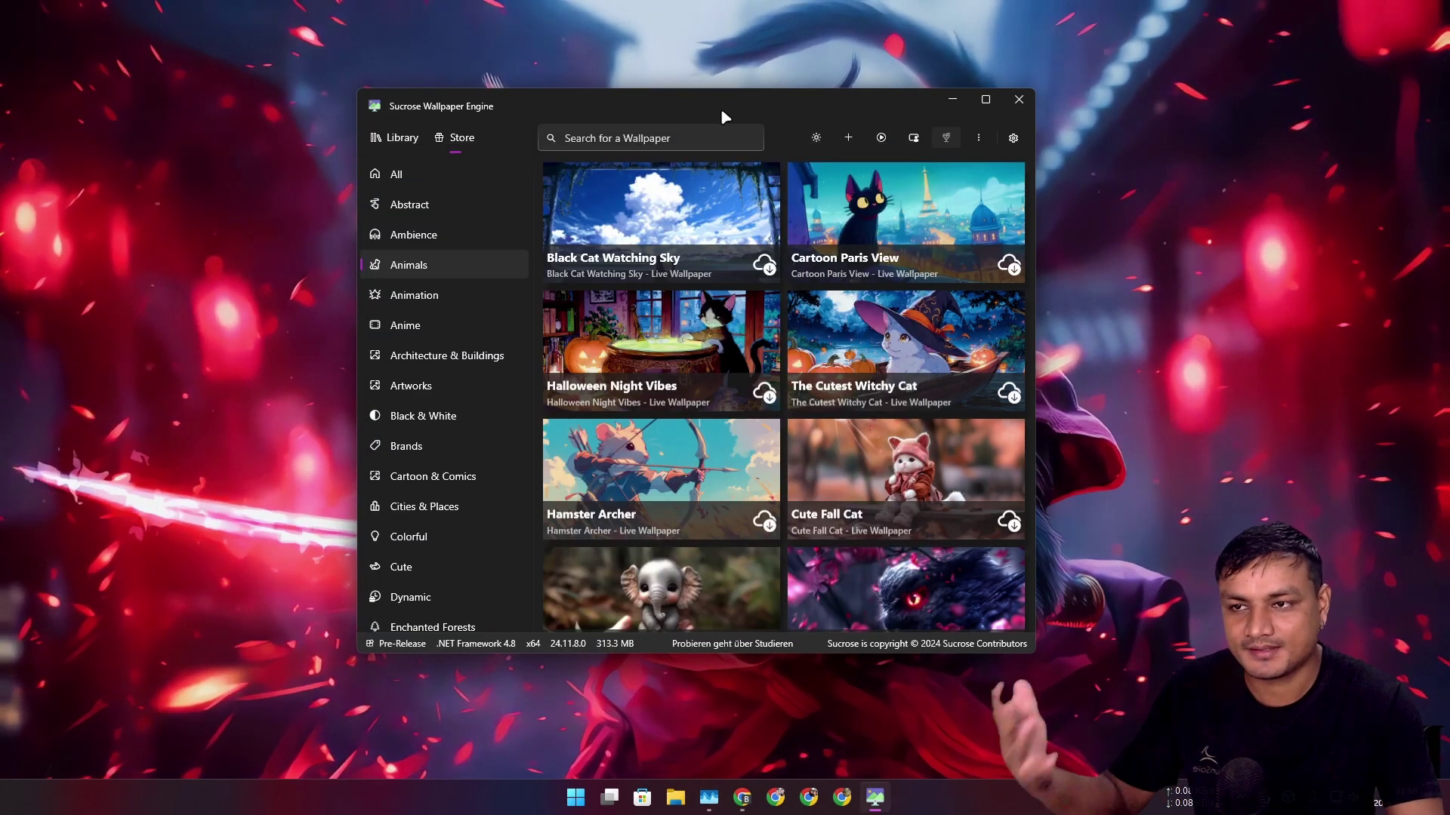
{"action": "mouse_move", "coordinate": [720, 114]}
{"action": "left_mouse_down"}
{"action": "mouse_move", "coordinate": [987, 376]}
{"action": "mouse_move", "coordinate": [815, 562]}
{"action": "mouse_move", "coordinate": [605, 256]}
{"action": "mouse_move", "coordinate": [731, 130]}
{"action": "left_mouse_up"}
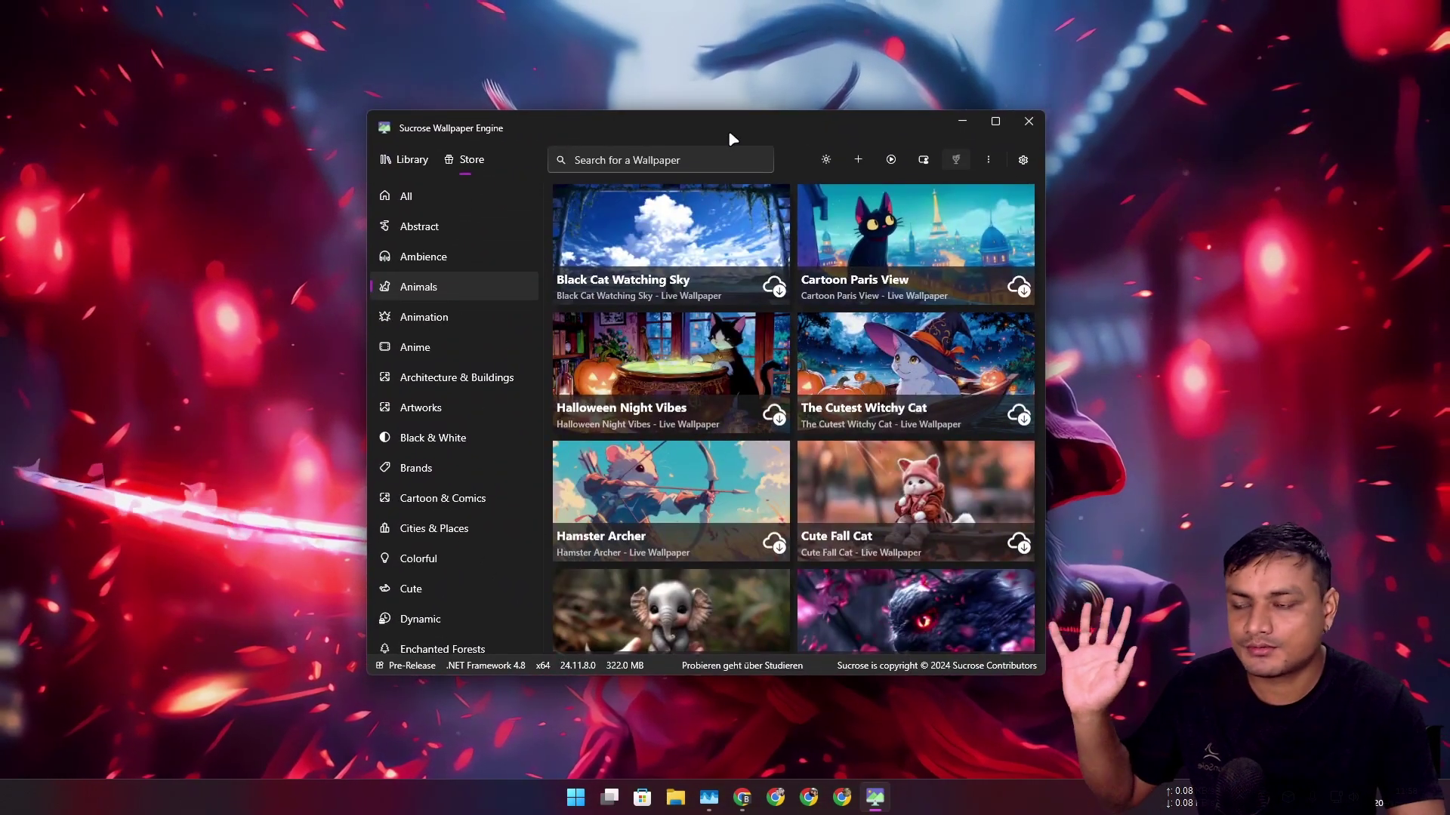
{"action": "left_click_drag", "start_coordinate": [718, 129], "coordinate": [710, 96]}
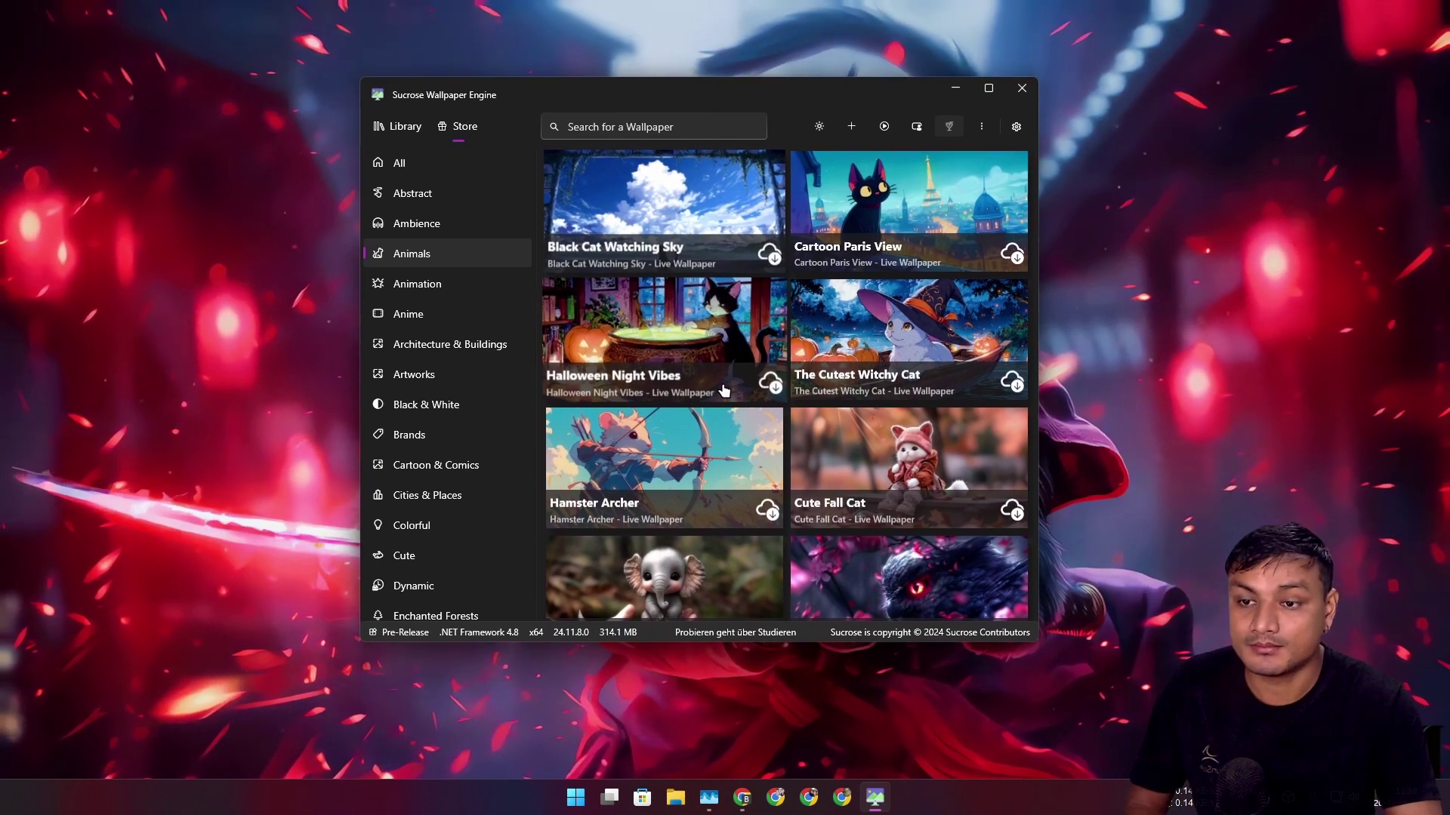
- Scroll the Store category list and show the Horror wallpapers
{"action": "scroll", "coordinate": [760, 406], "scroll_direction": "down", "scroll_amount": 5}
{"action": "scroll", "coordinate": [760, 406], "scroll_direction": "down", "scroll_amount": 5}
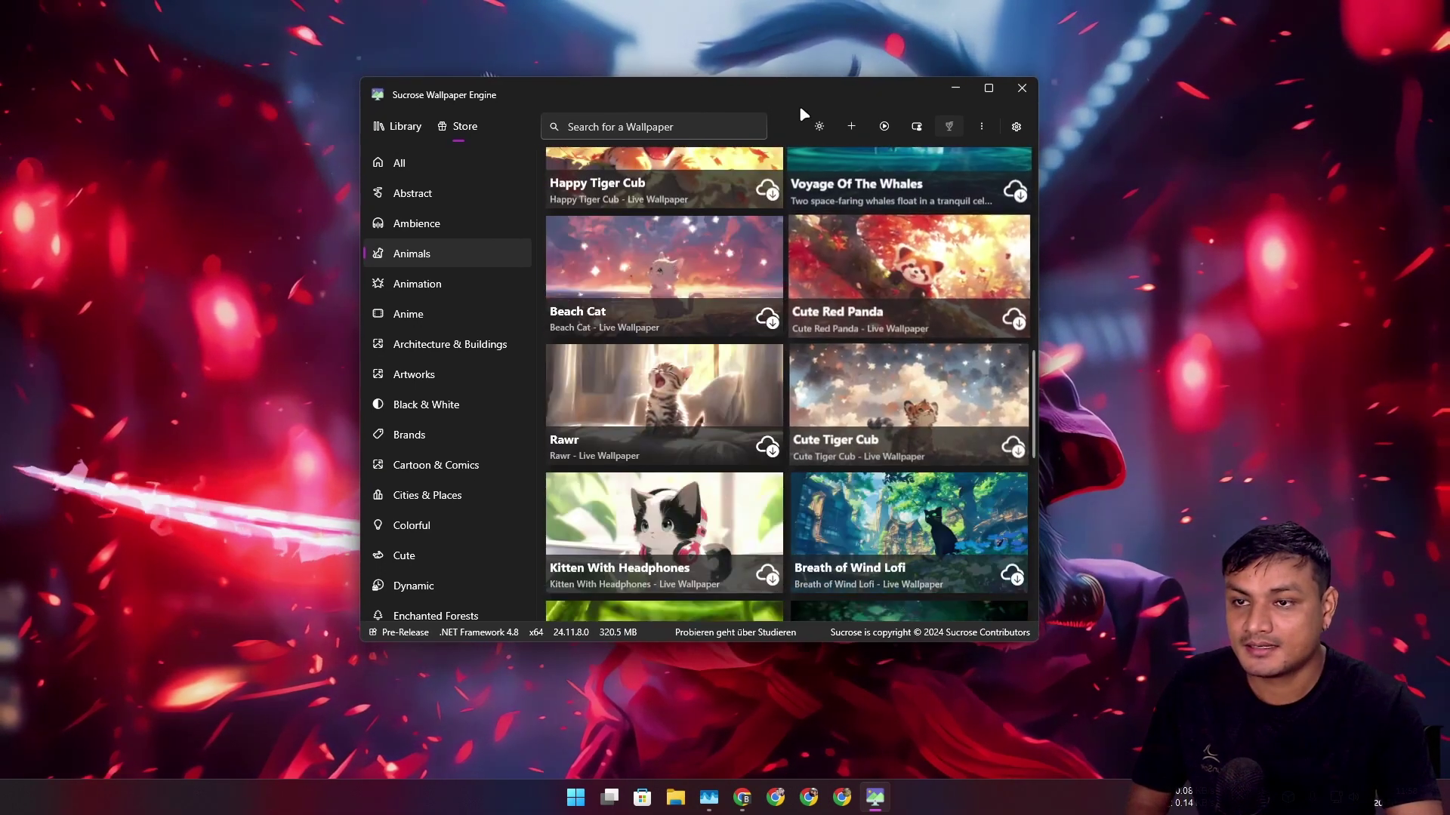
{"action": "left_click_drag", "start_coordinate": [725, 89], "coordinate": [708, 140]}
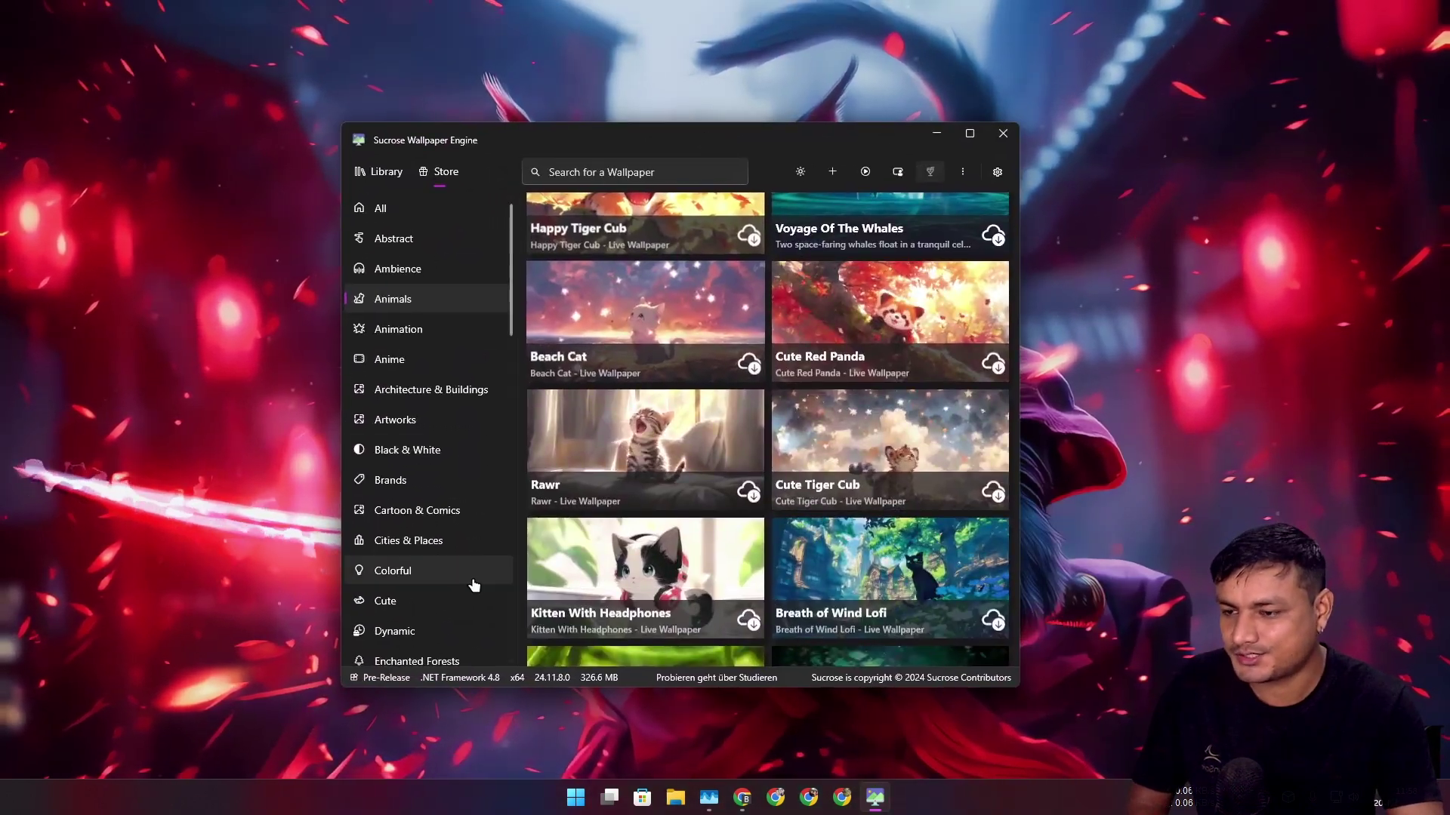
{"action": "scroll", "coordinate": [446, 574], "scroll_direction": "down", "scroll_amount": 6}
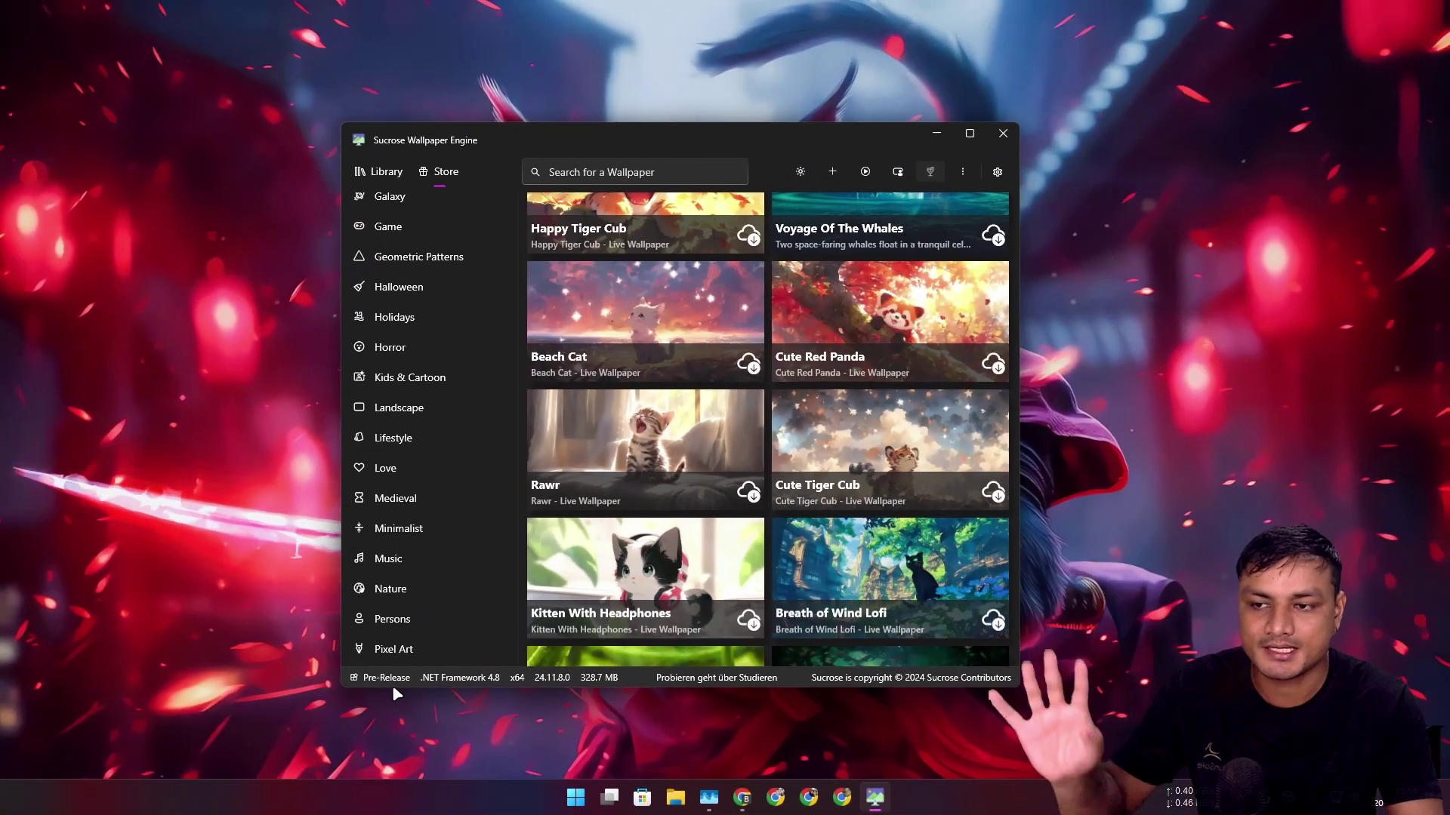
{"action": "scroll", "coordinate": [752, 470], "scroll_direction": "down", "scroll_amount": 3}
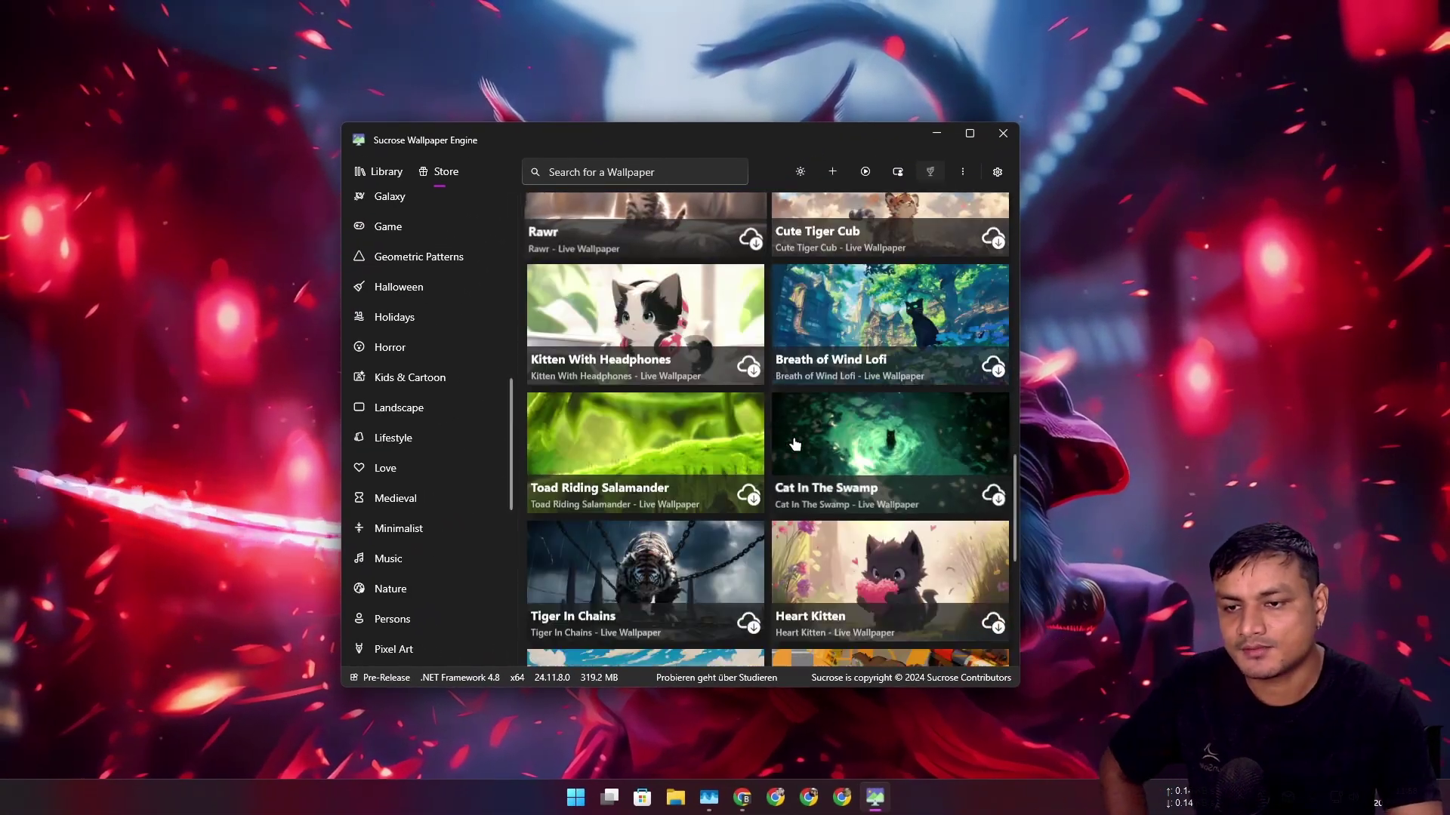
{"action": "scroll", "coordinate": [695, 429], "scroll_direction": "down", "scroll_amount": 2}
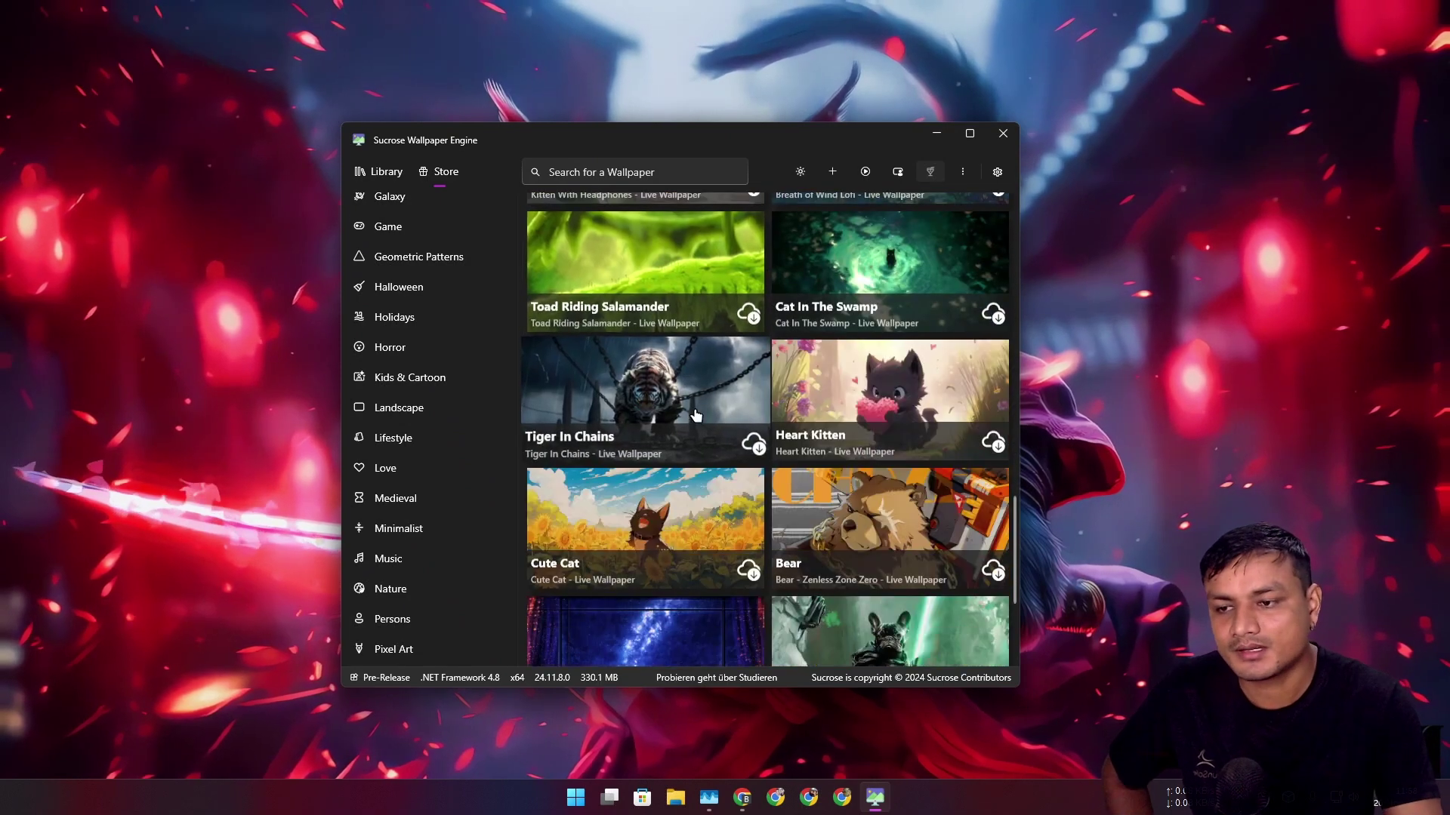
{"action": "scroll", "coordinate": [694, 429], "scroll_direction": "down", "scroll_amount": 3}
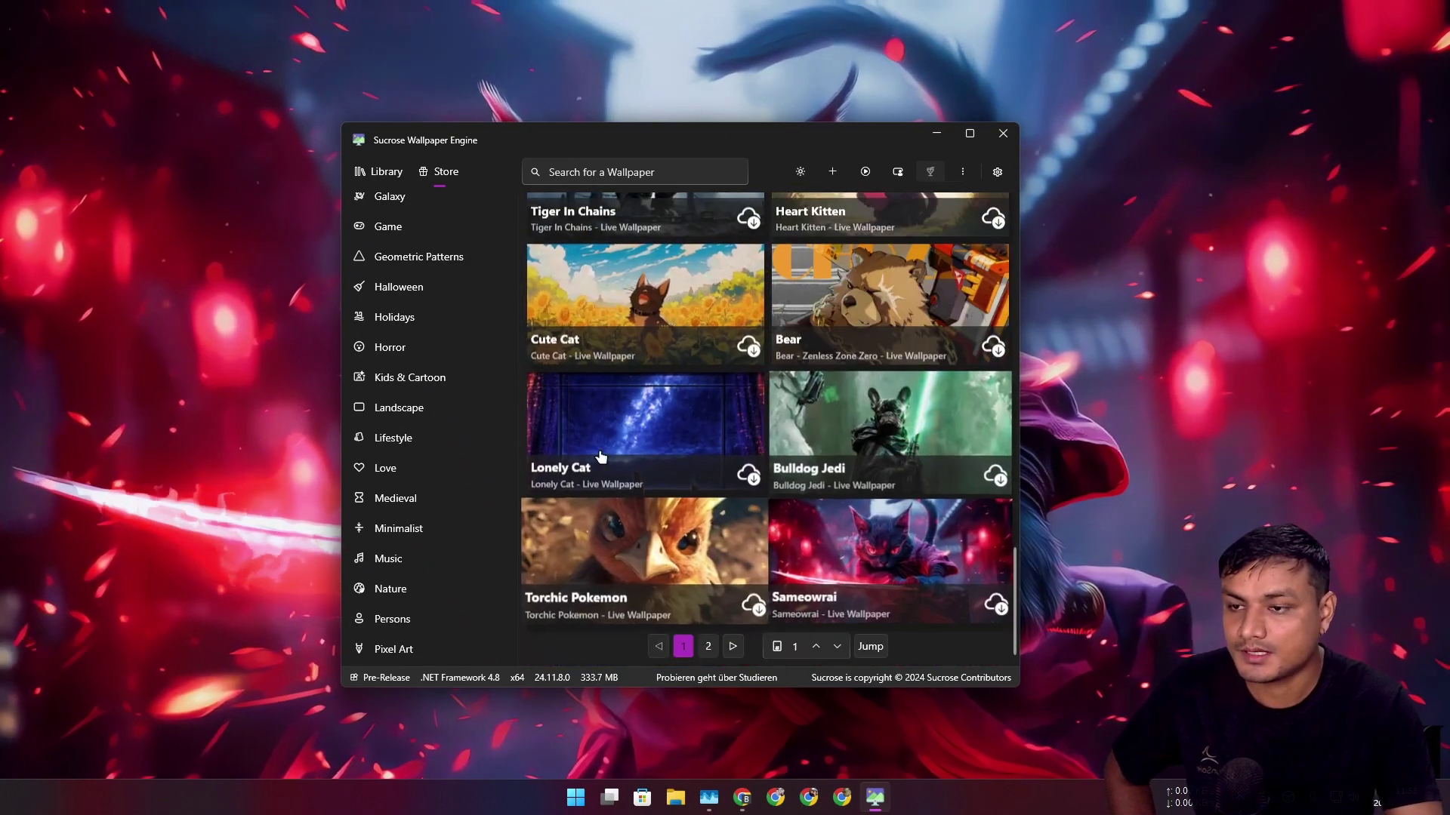
{"action": "left_click", "coordinate": [441, 355]}
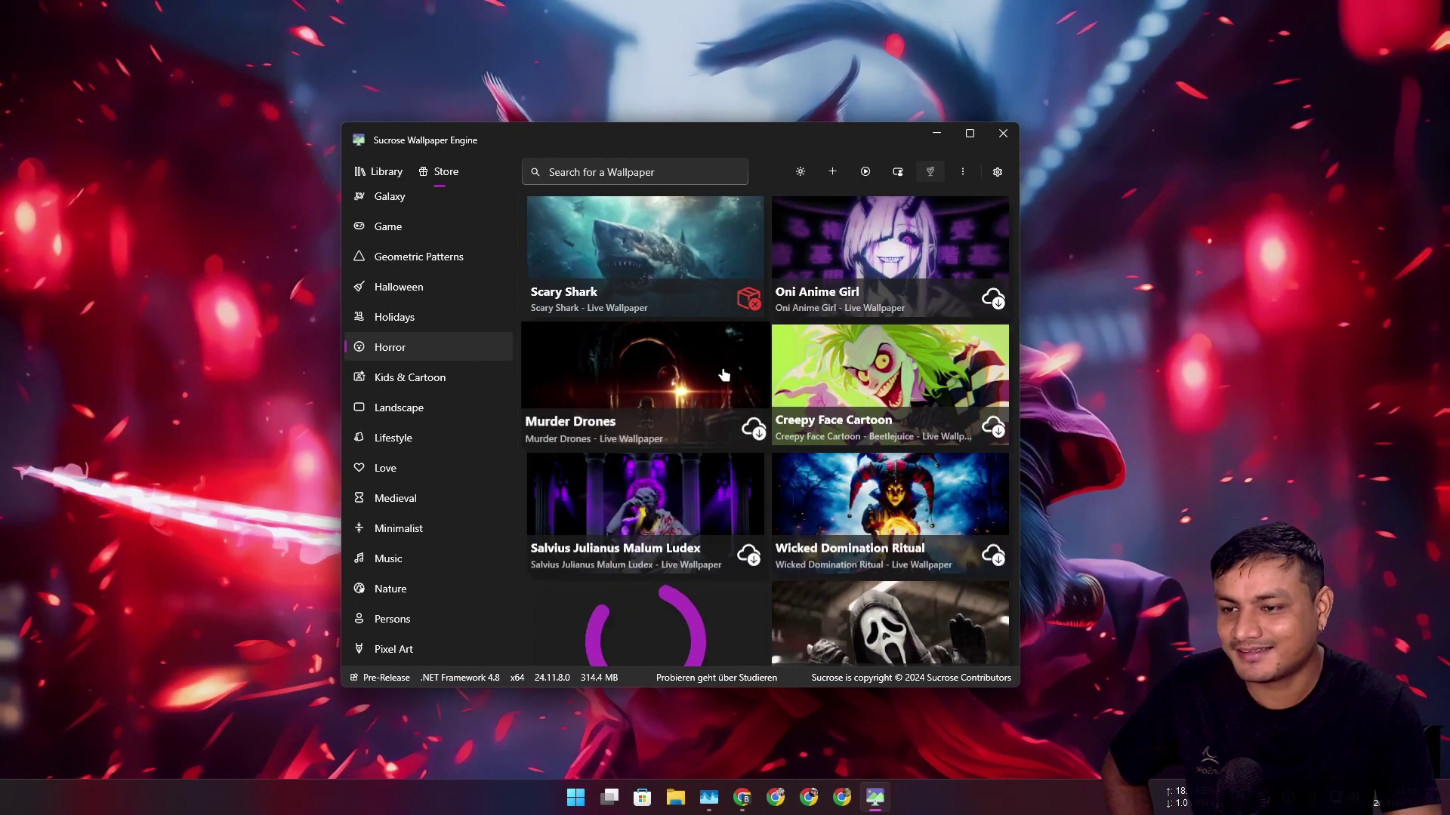
- View the System category, then return to the Library now headed by Simple System 3D
{"action": "scroll", "coordinate": [451, 410], "scroll_direction": "down", "scroll_amount": 2}
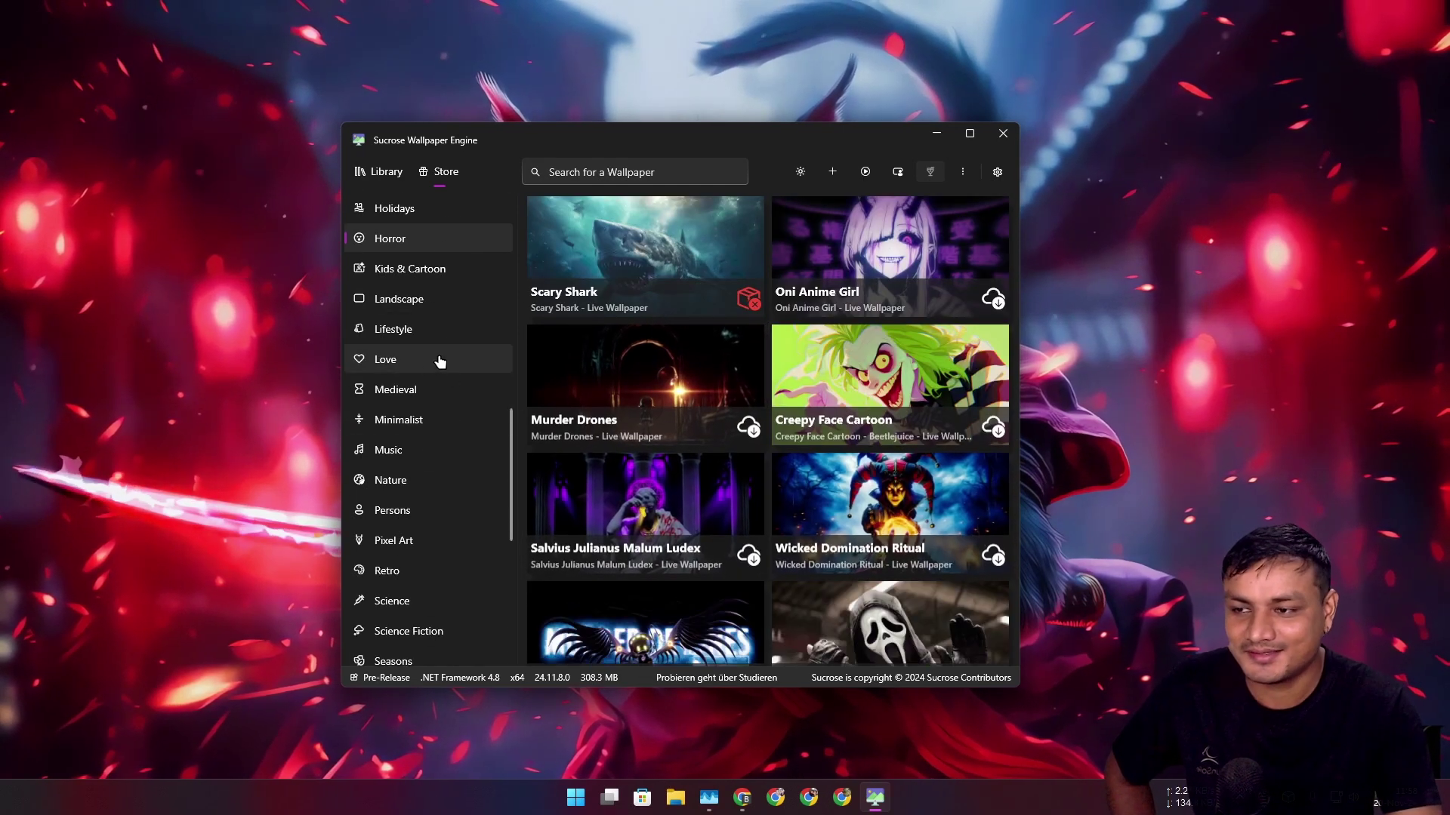
{"action": "scroll", "coordinate": [430, 408], "scroll_direction": "down", "scroll_amount": 5}
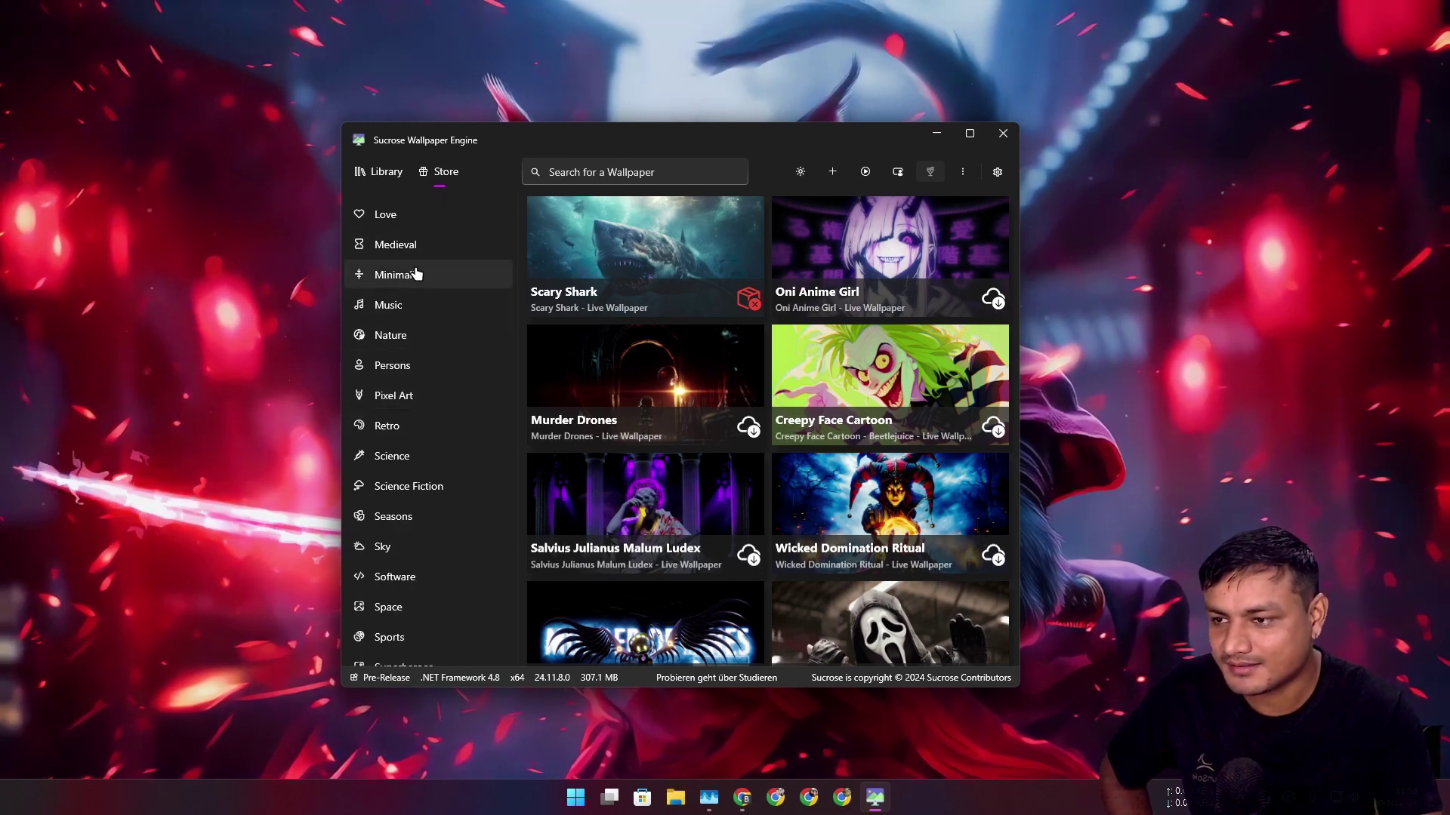
{"action": "left_click", "coordinate": [421, 335]}
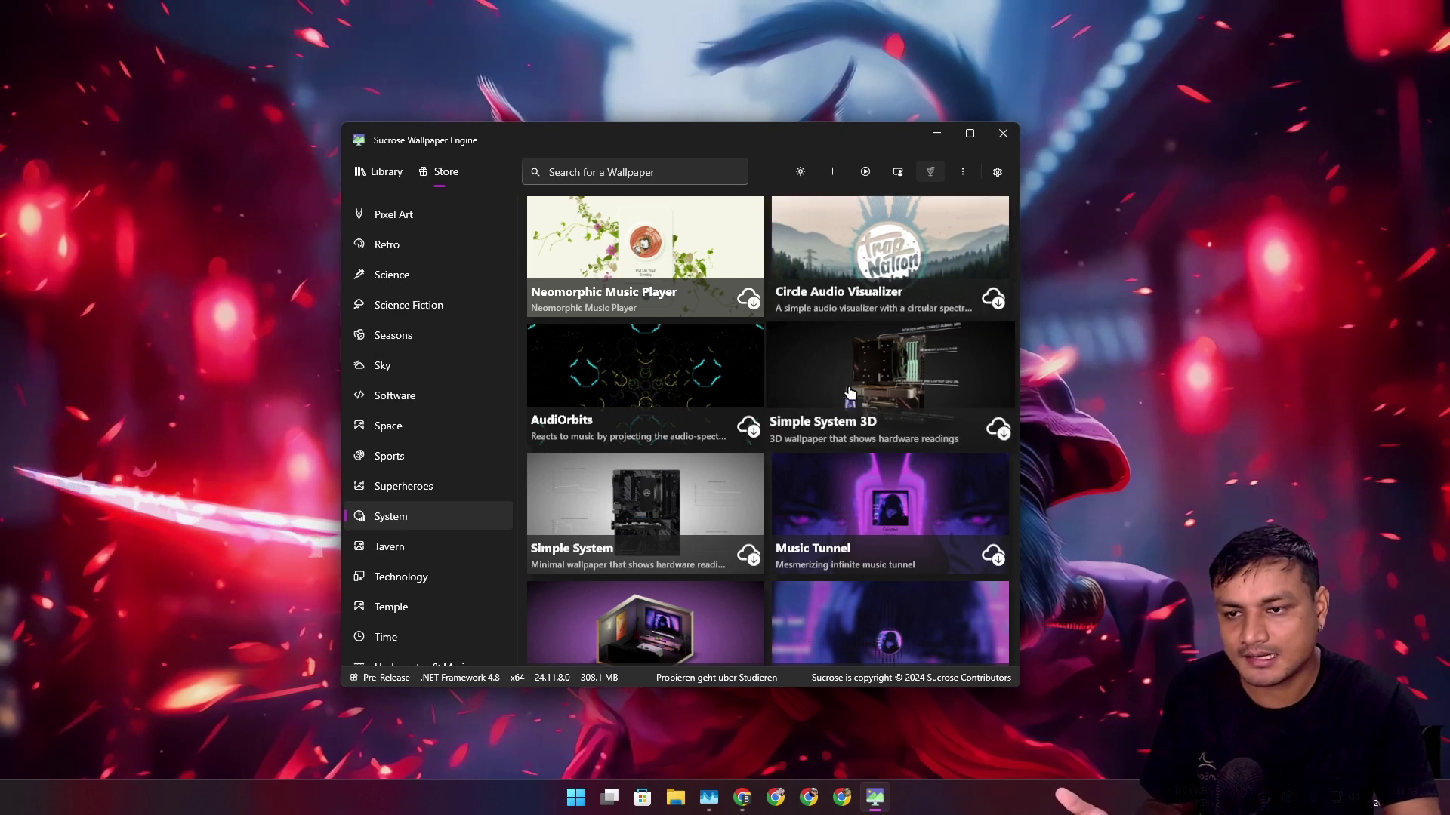
{"action": "scroll", "coordinate": [878, 360], "scroll_direction": "down", "scroll_amount": 2}
{"action": "left_click", "coordinate": [377, 172]}
{"action": "left_click_drag", "start_coordinate": [550, 133], "coordinate": [538, 104]}
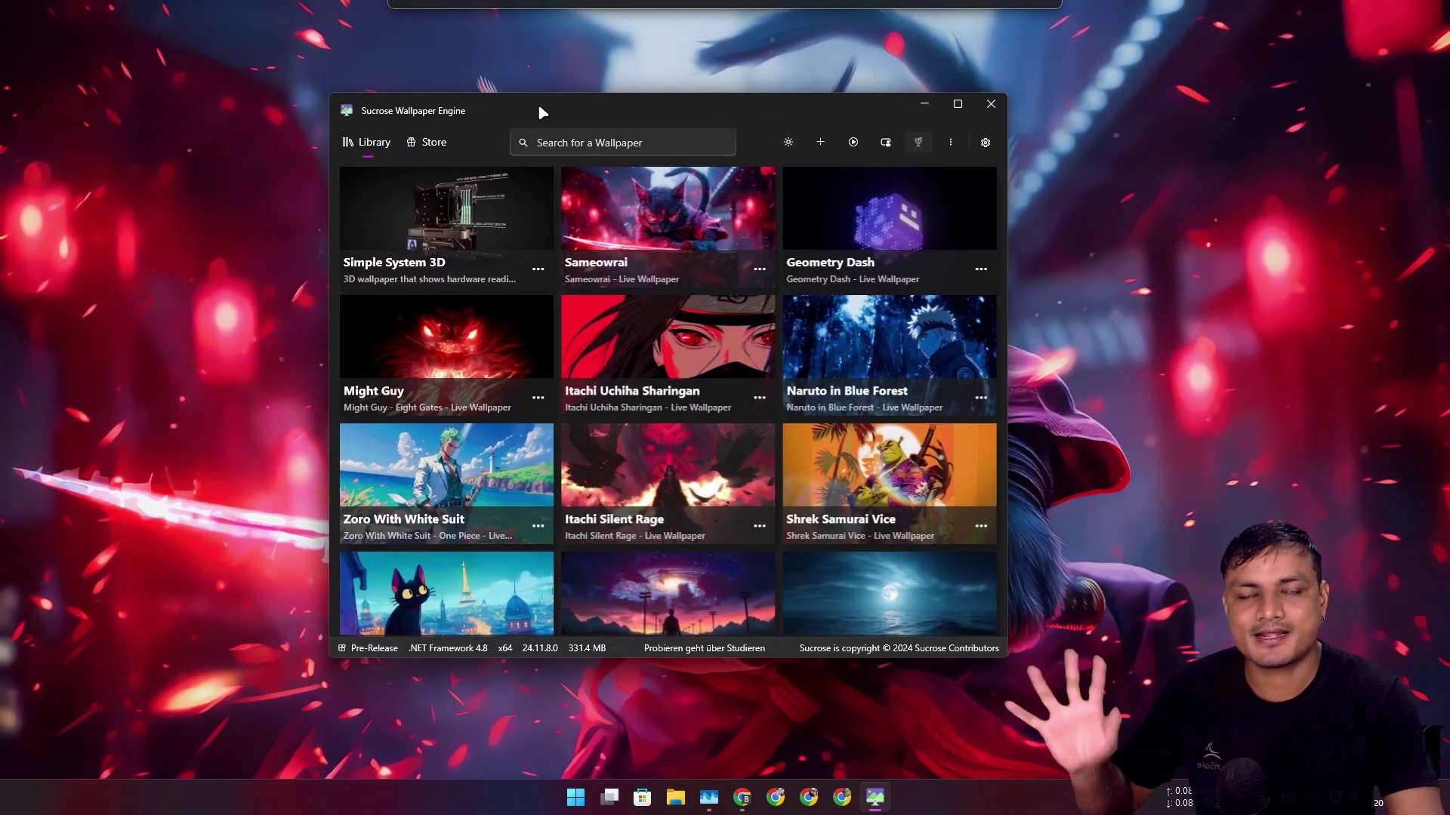
- Apply the Zoro With White Suit wallpaper and view it on the desktop
{"action": "left_click", "coordinate": [432, 145]}
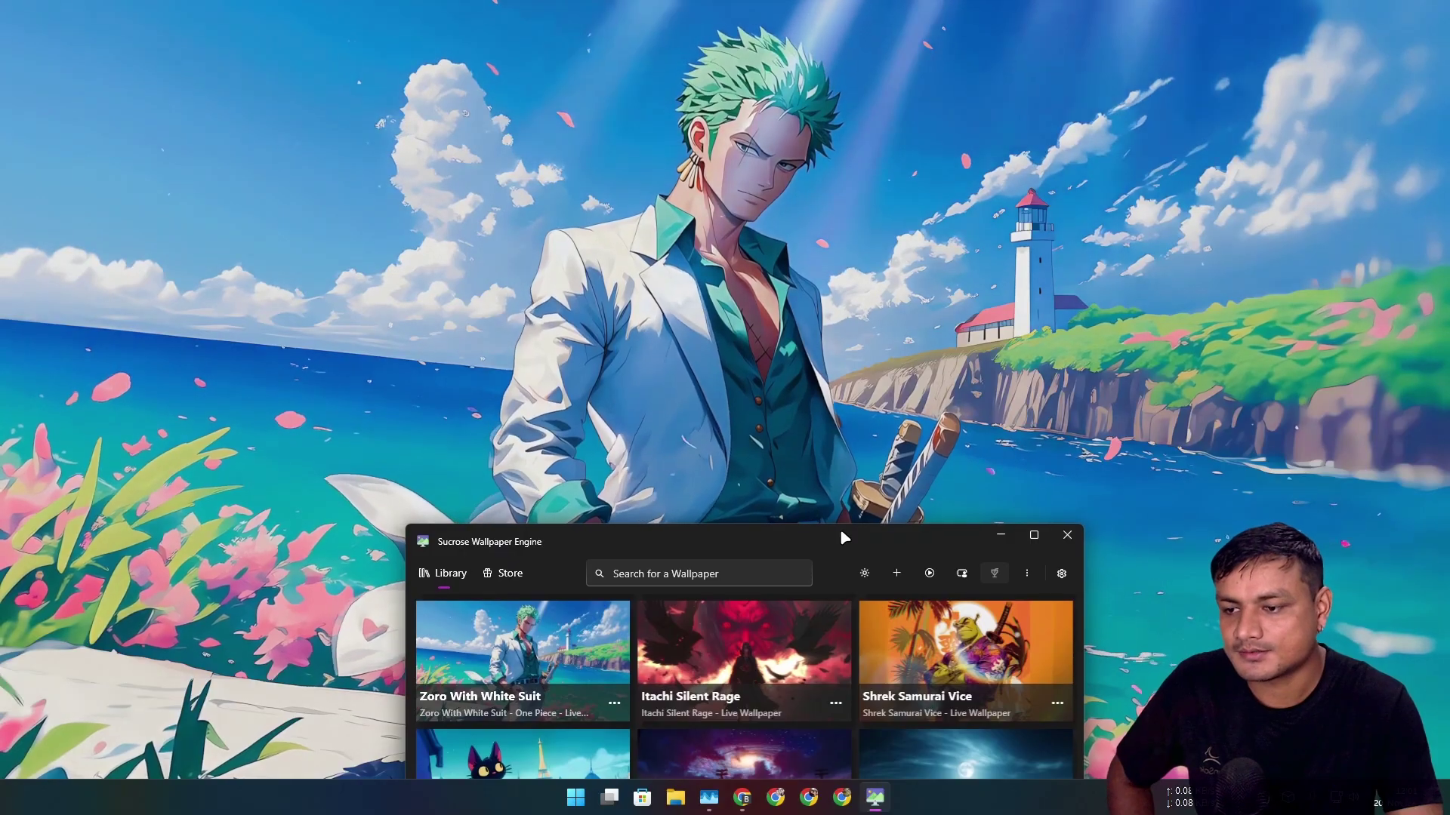
{"action": "left_click_drag", "start_coordinate": [844, 538], "coordinate": [444, 615]}
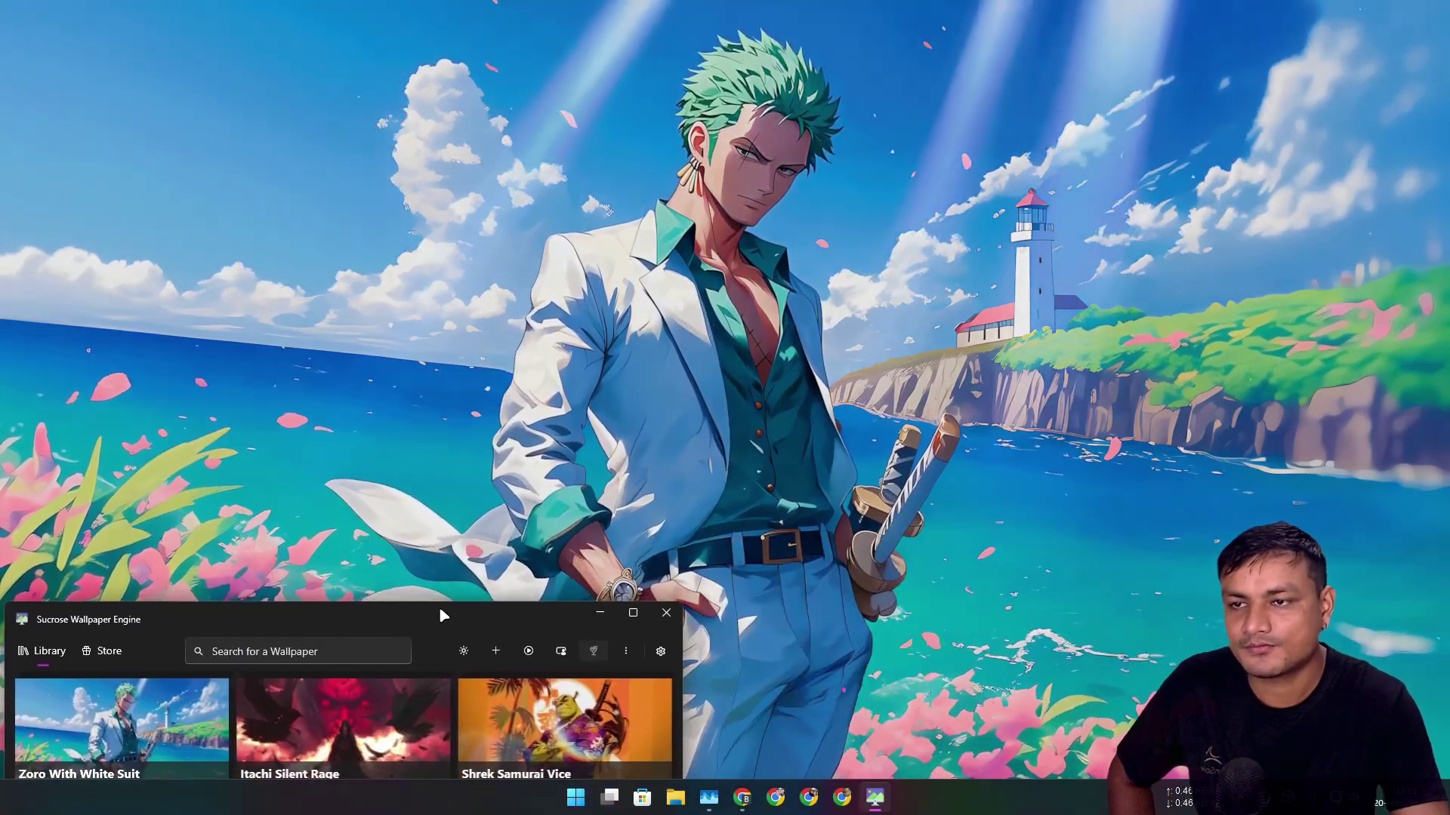
{"action": "key", "text": "super+d"}
{"action": "key", "text": "super+d"}
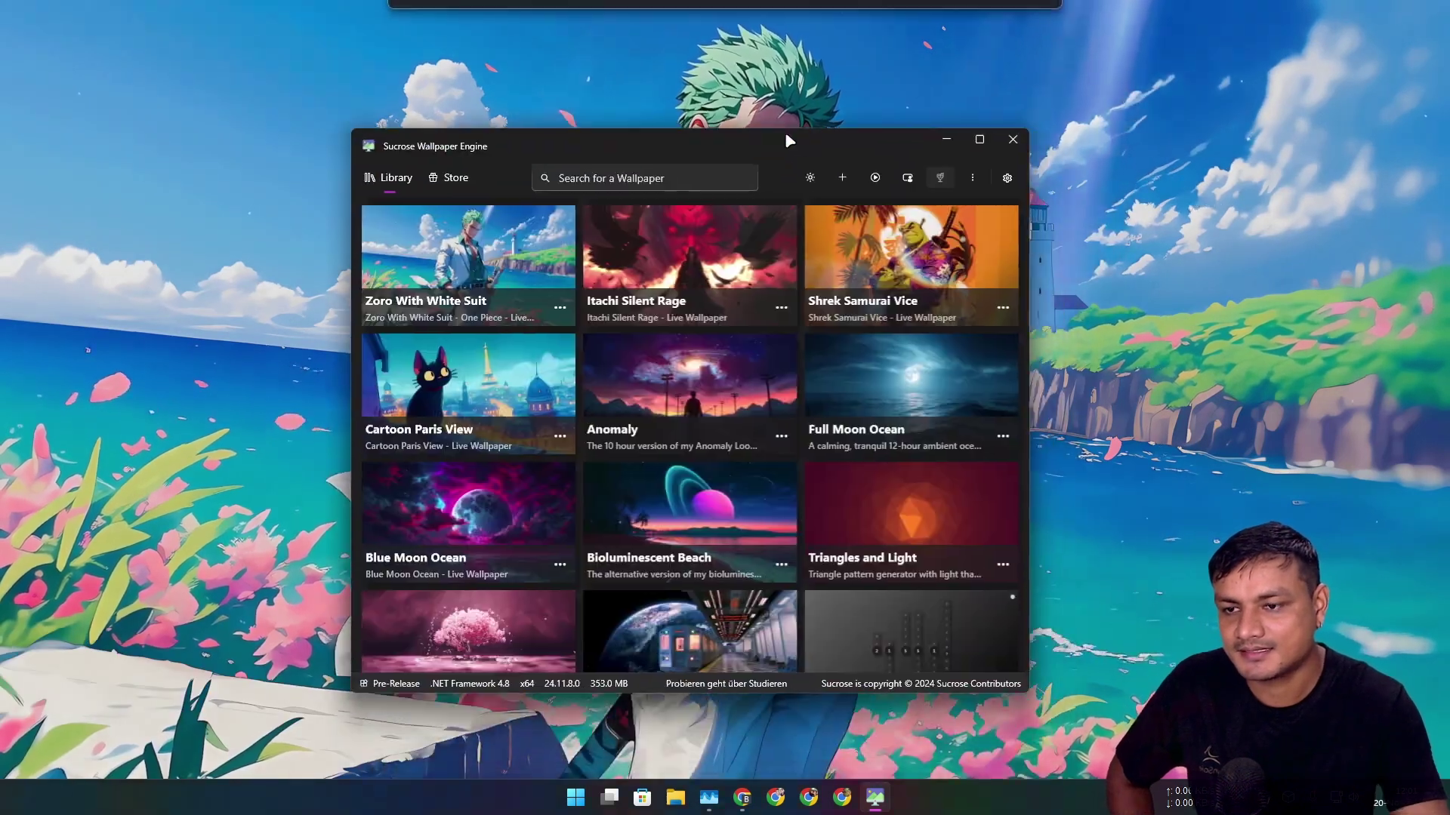
{"action": "scroll", "coordinate": [524, 361], "scroll_direction": "down", "scroll_amount": 3}
{"action": "scroll", "coordinate": [525, 361], "scroll_direction": "up", "scroll_amount": 6}
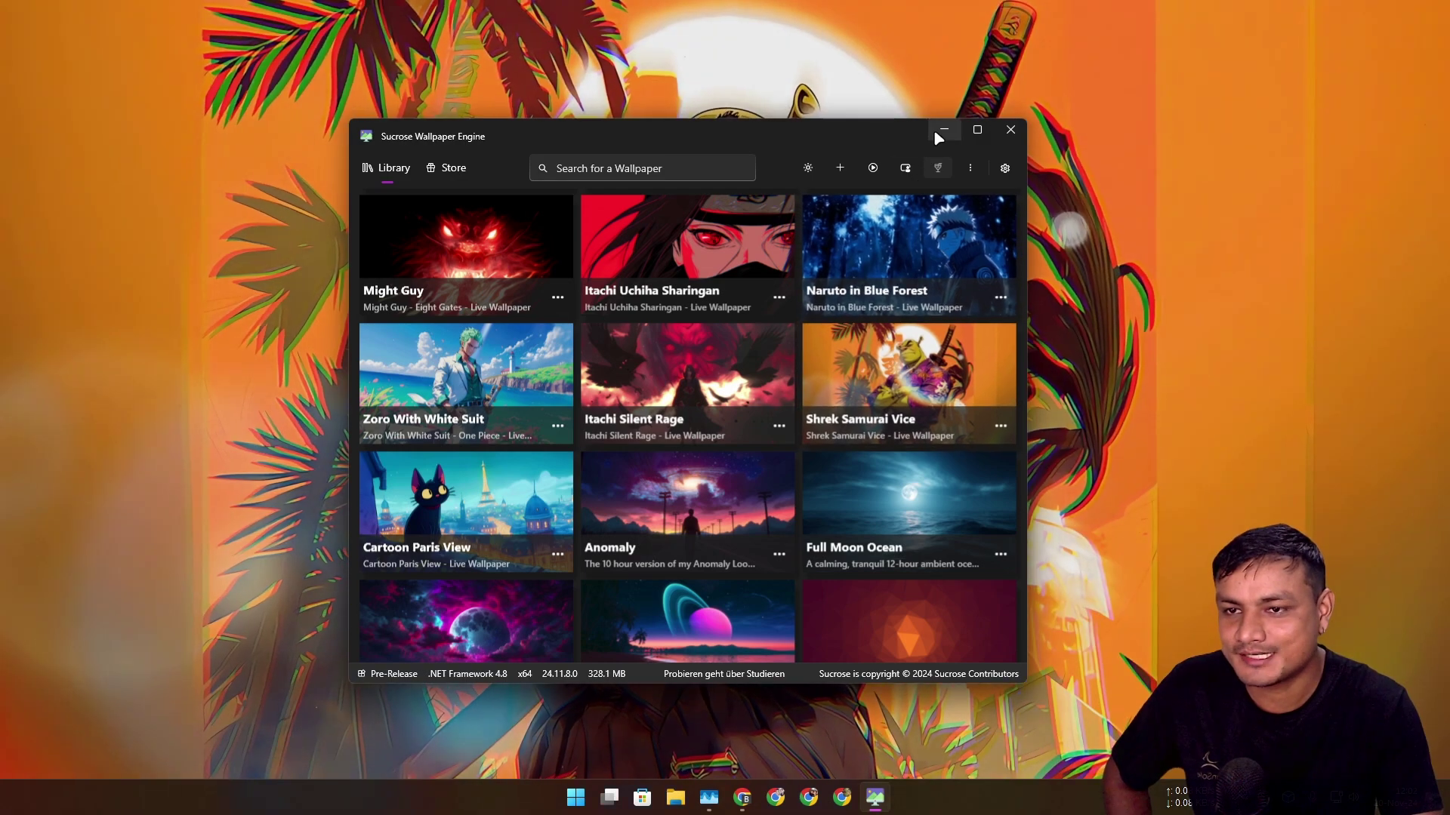
- Apply Shrek Samurai Vice, then open Task Manager to check MpvPlayer CPU use
{"action": "left_click", "coordinate": [940, 130]}
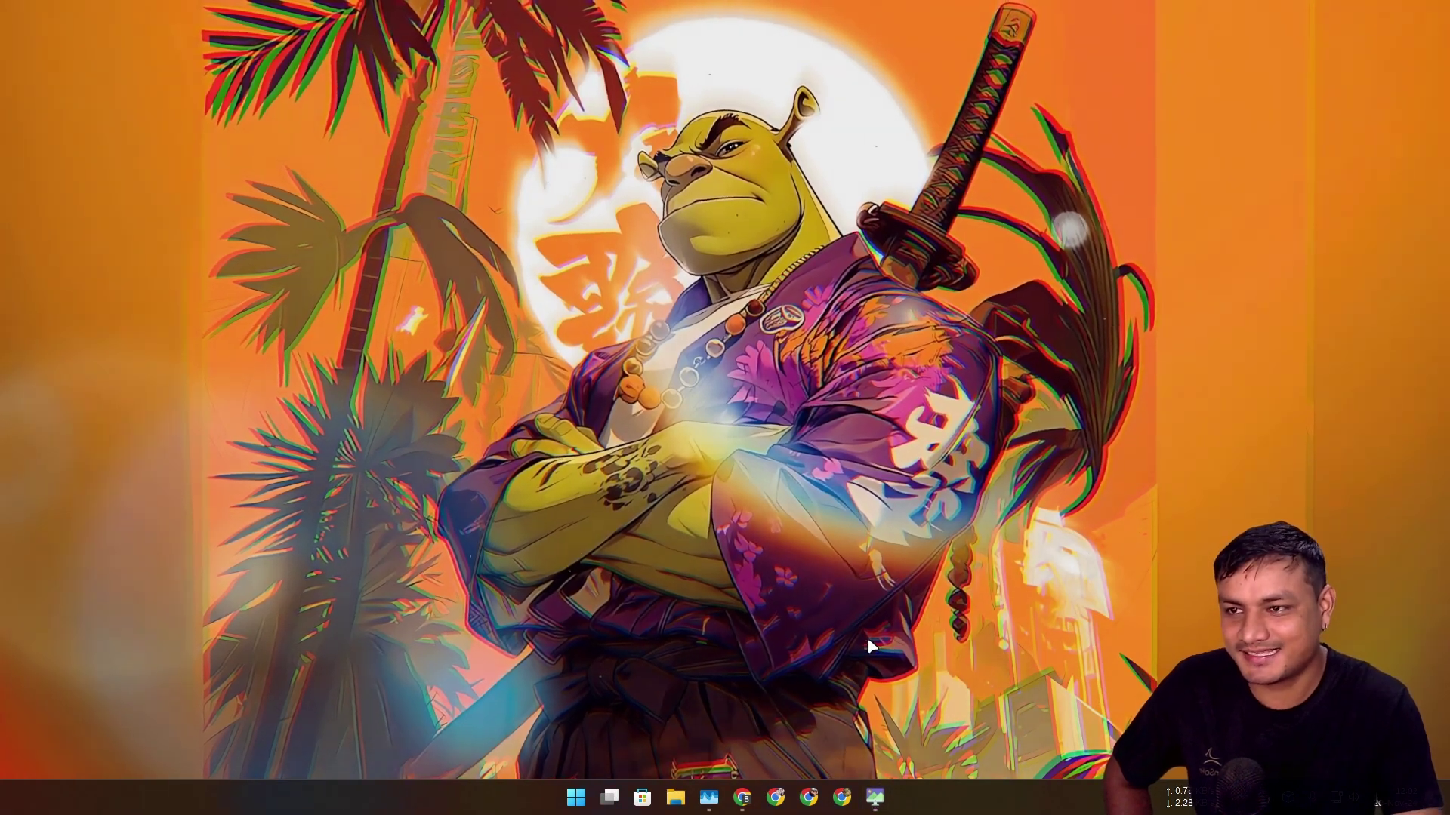
{"action": "left_click", "coordinate": [874, 797]}
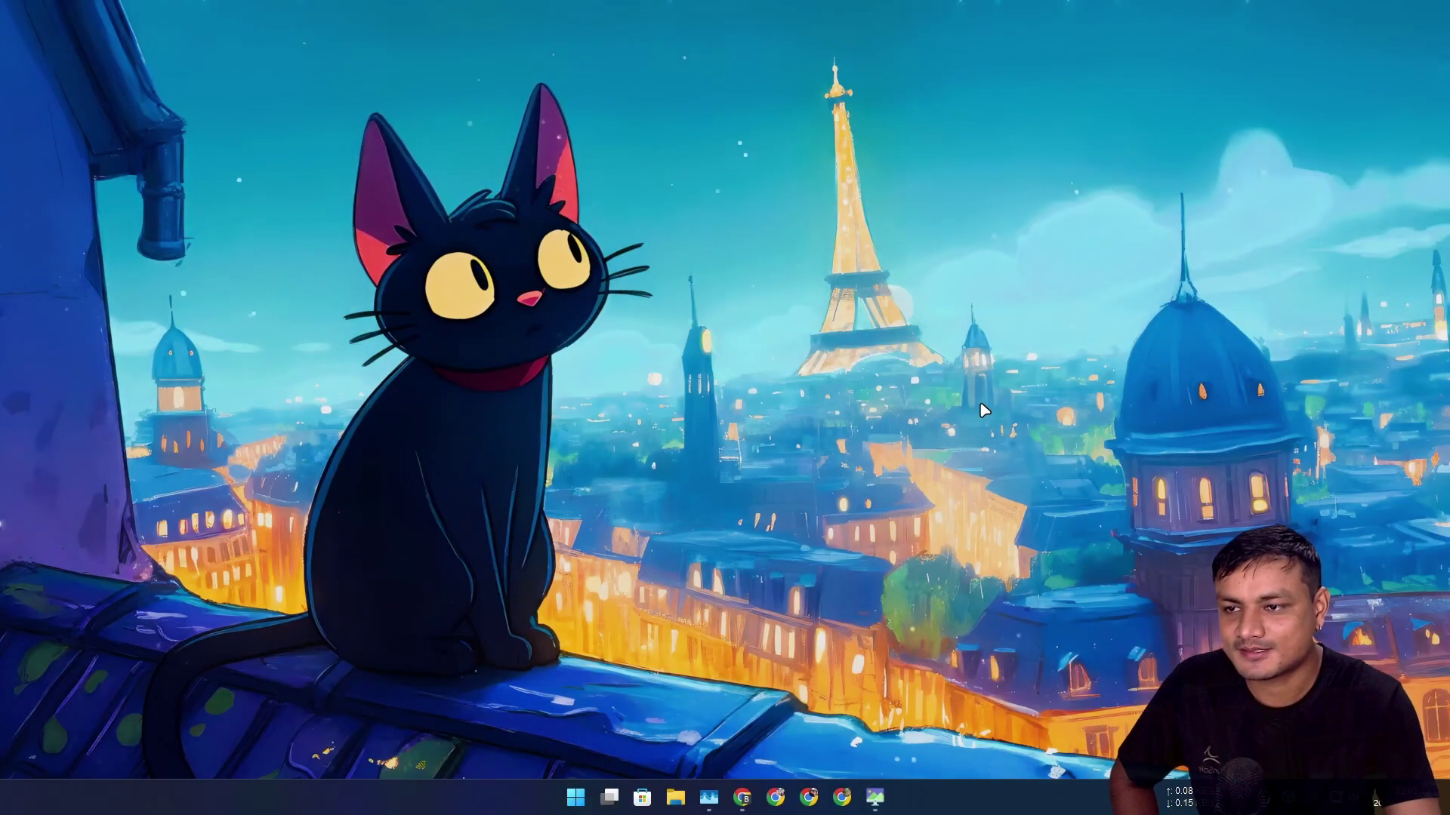
{"action": "key", "text": "ctrl+shift+Escape"}
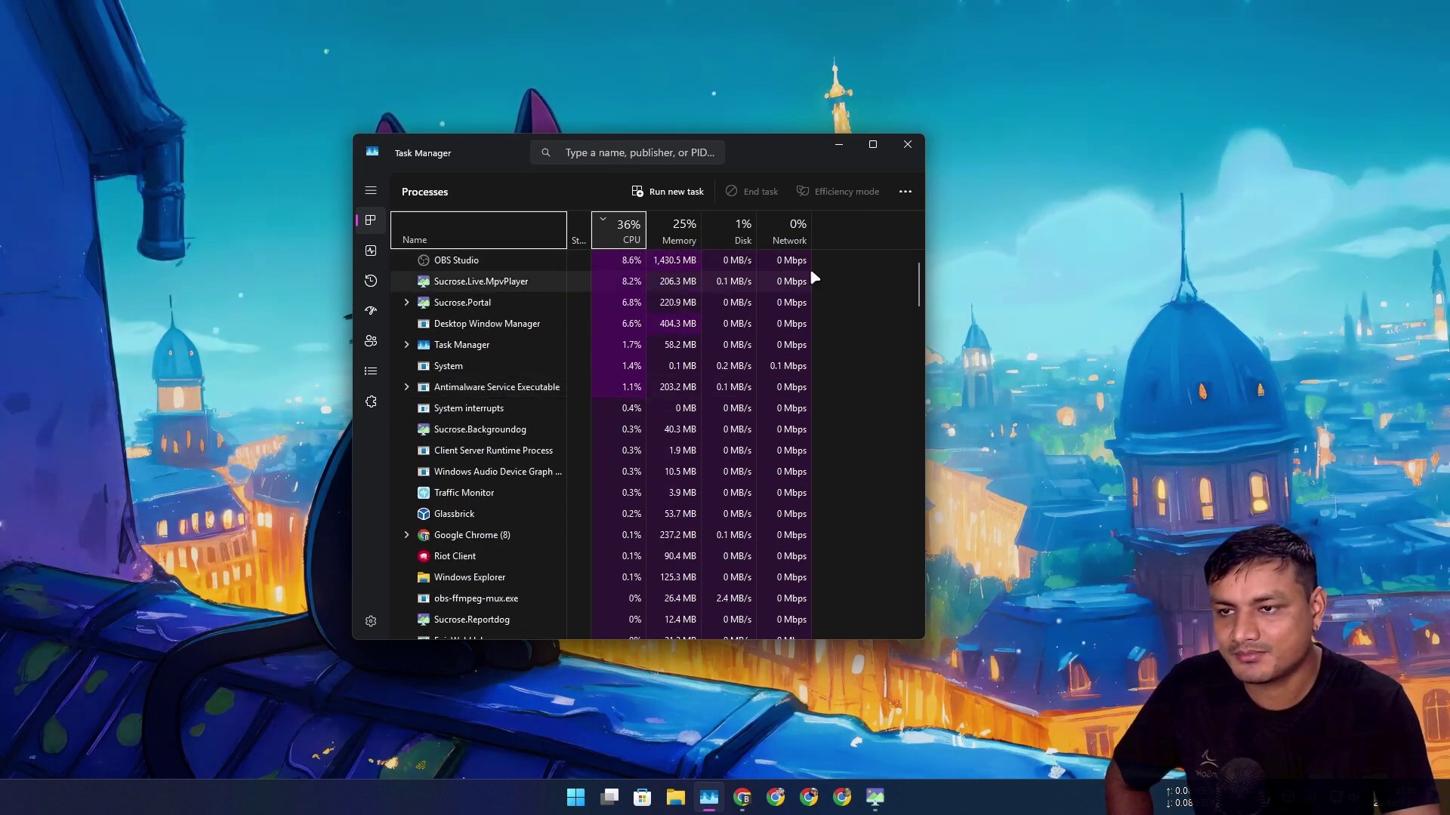
- Close Task Manager, return to Sucrose's Library and apply Itachi Silent Rage
{"action": "left_click", "coordinate": [908, 146]}
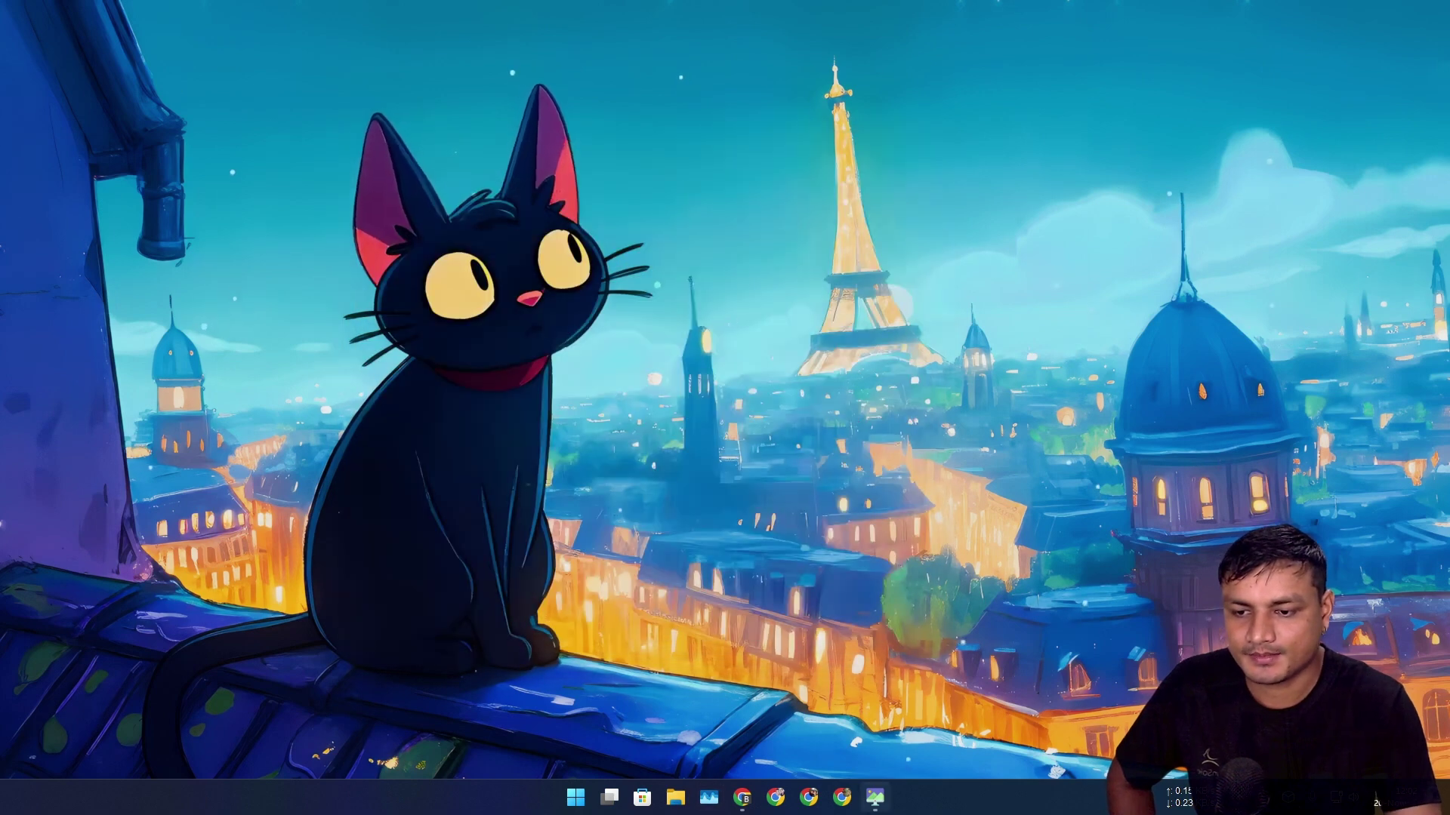
{"action": "left_click", "coordinate": [874, 797]}
{"action": "scroll", "coordinate": [688, 415], "scroll_direction": "up", "scroll_amount": 3}
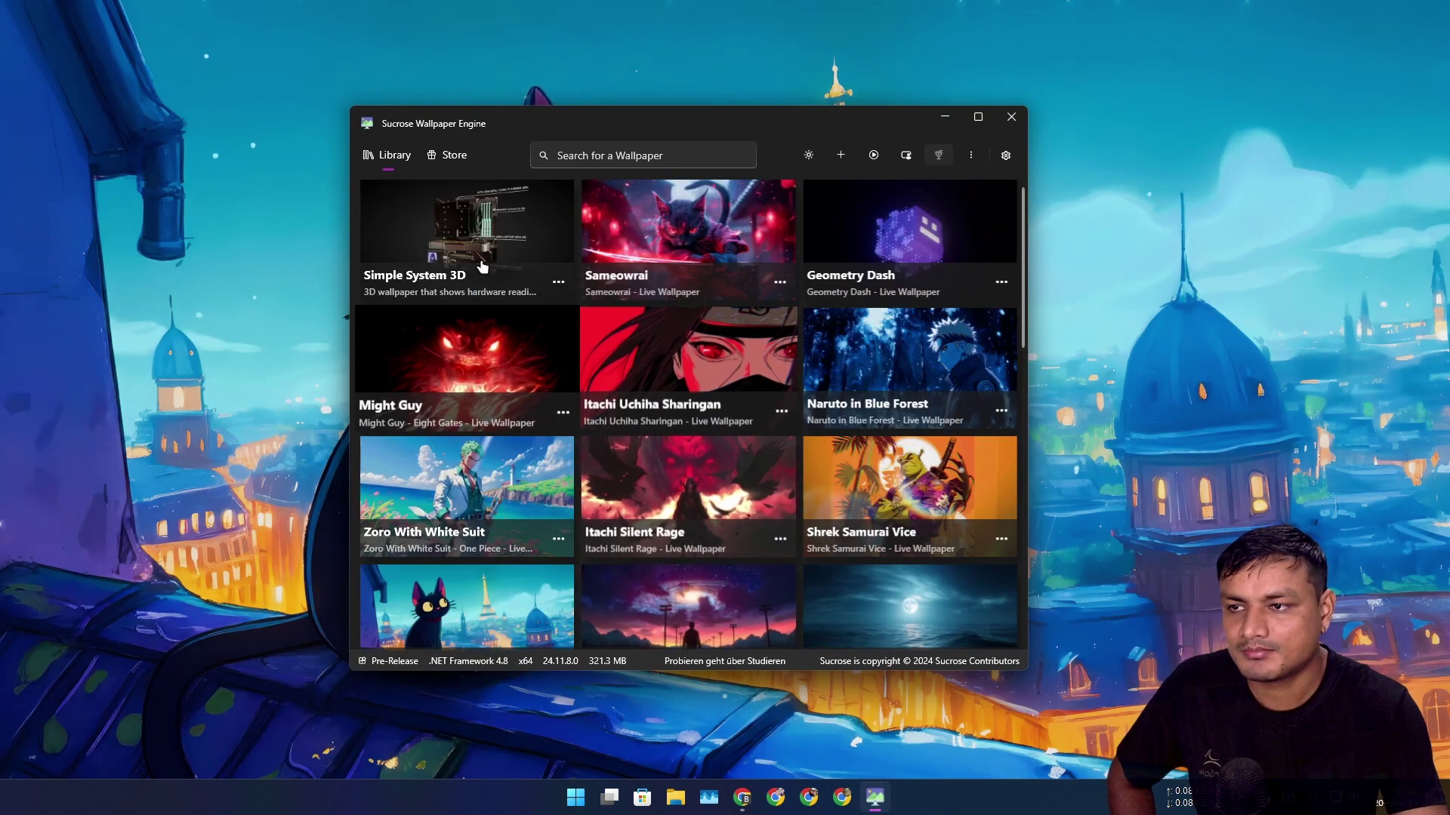
{"action": "left_click", "coordinate": [451, 156]}
{"action": "left_click", "coordinate": [385, 156]}
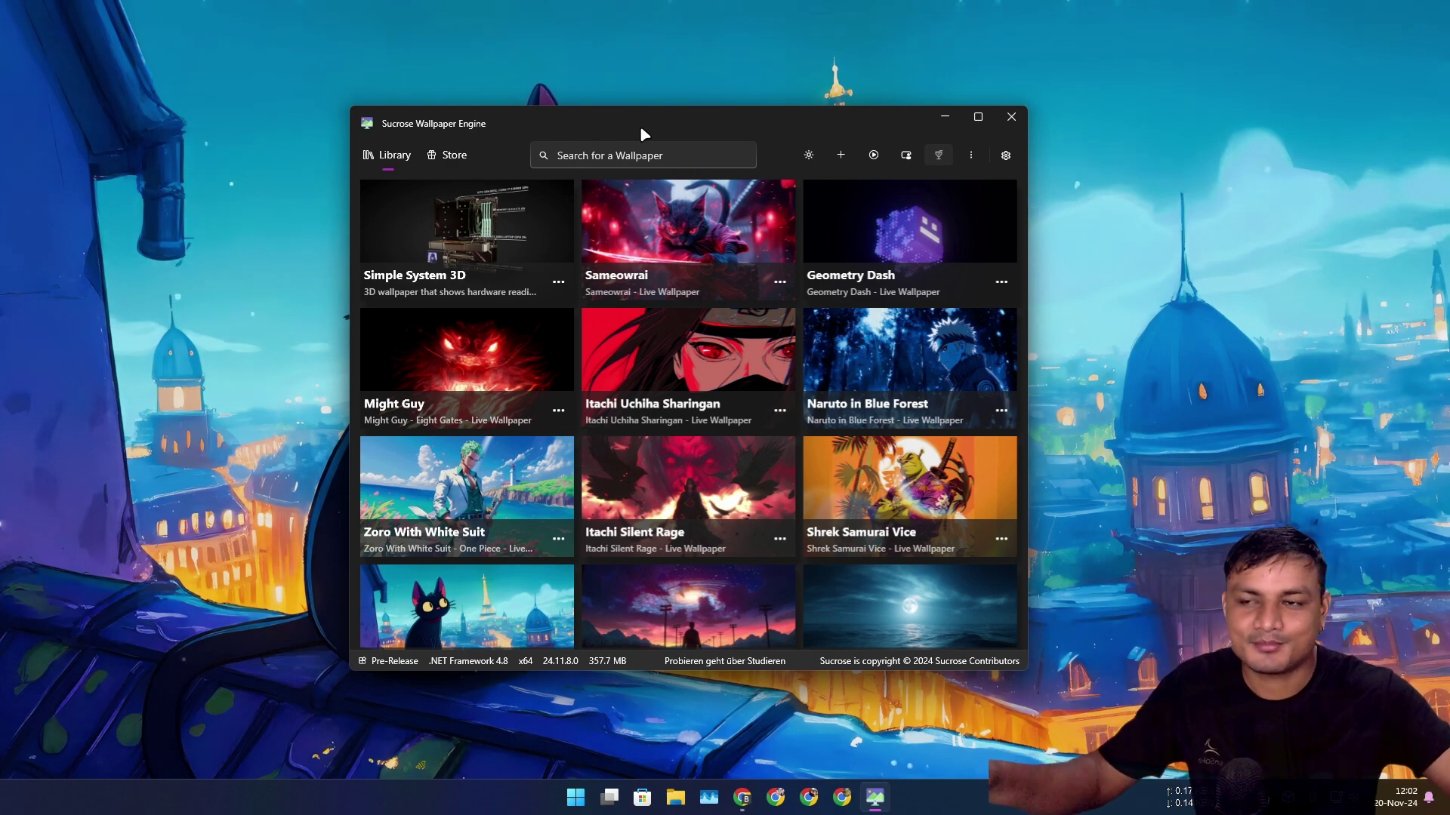
{"action": "left_click_drag", "start_coordinate": [641, 130], "coordinate": [660, 540]}
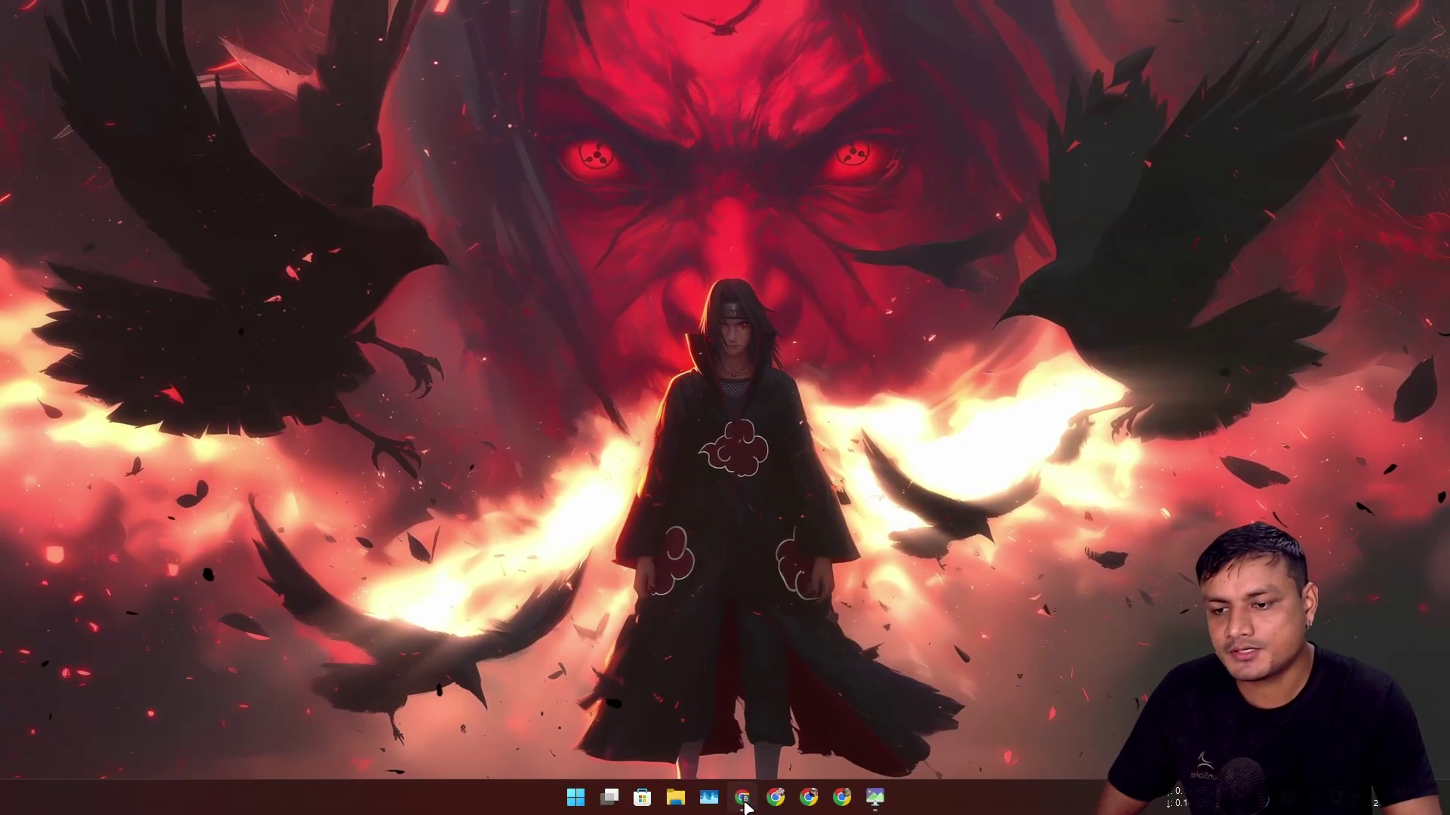
{"action": "left_click", "coordinate": [742, 797]}
{"action": "scroll", "coordinate": [814, 329], "scroll_direction": "up", "scroll_amount": 10}
{"action": "scroll", "coordinate": [610, 343], "scroll_direction": "up", "scroll_amount": 4}
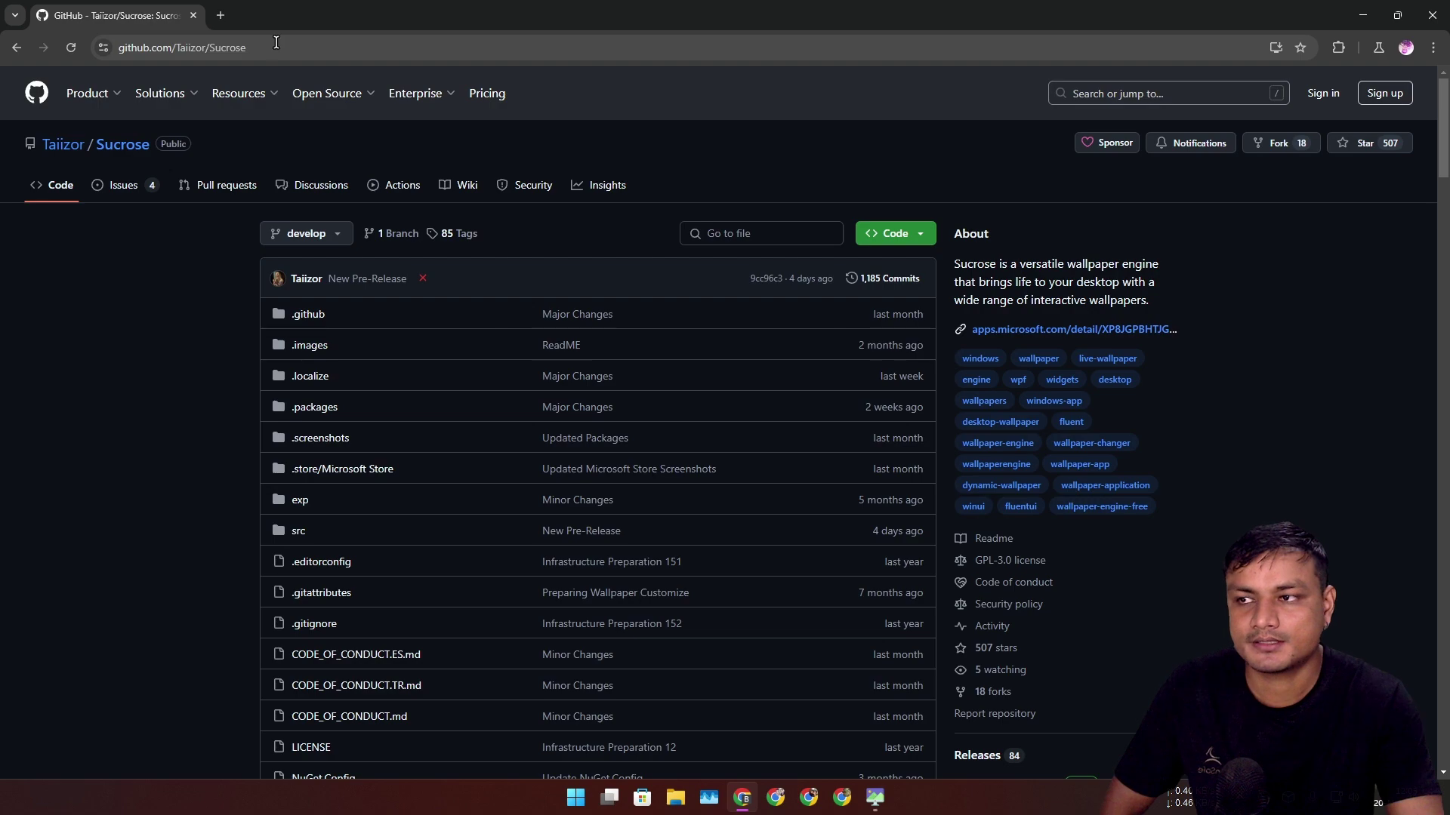
{"action": "scroll", "coordinate": [906, 264], "scroll_direction": "down", "scroll_amount": 20}
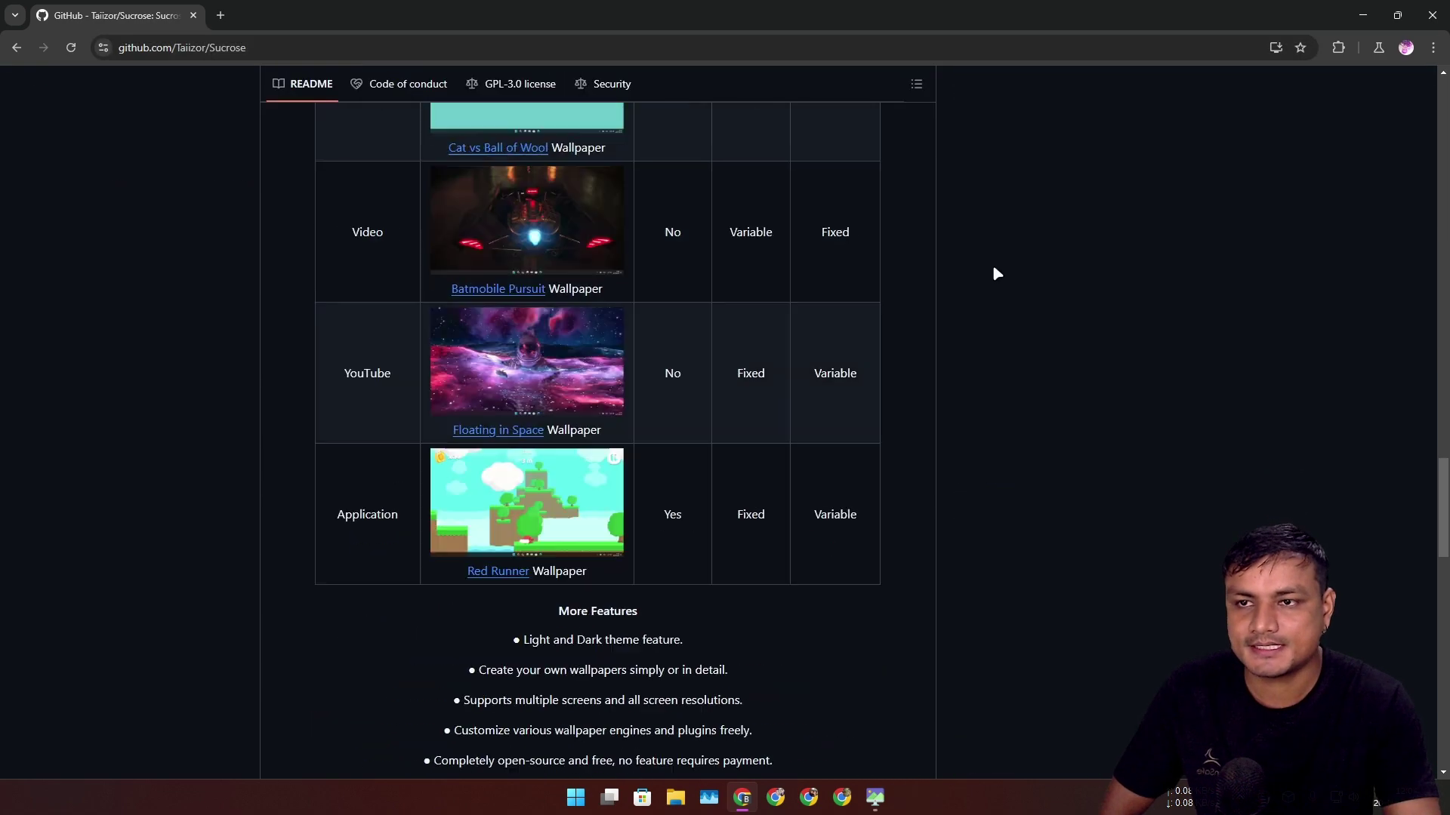
{"action": "scroll", "coordinate": [831, 280], "scroll_direction": "up", "scroll_amount": 7}
{"action": "scroll", "coordinate": [794, 282], "scroll_direction": "up", "scroll_amount": 10}
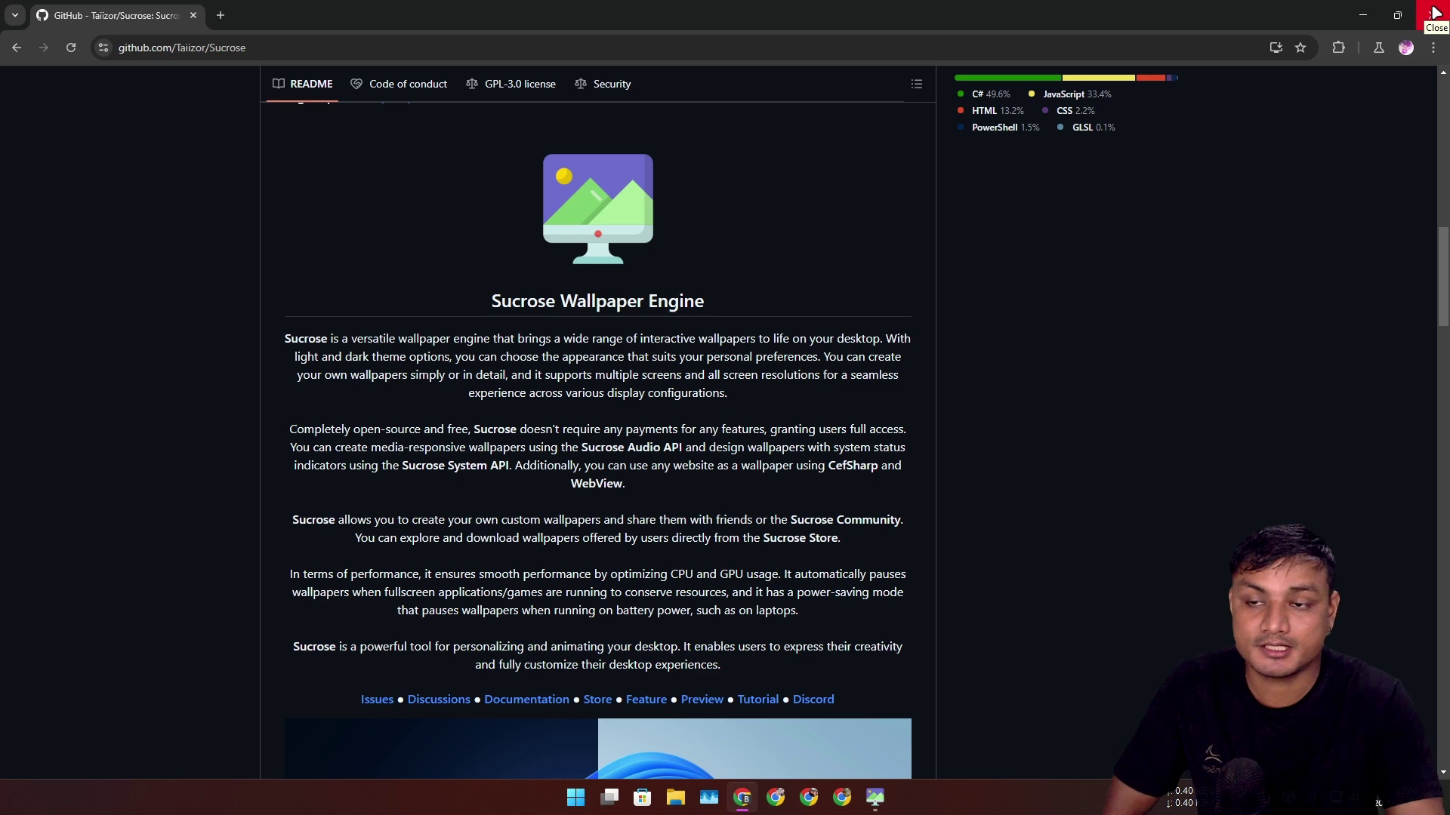
{"action": "left_click", "coordinate": [1435, 12]}
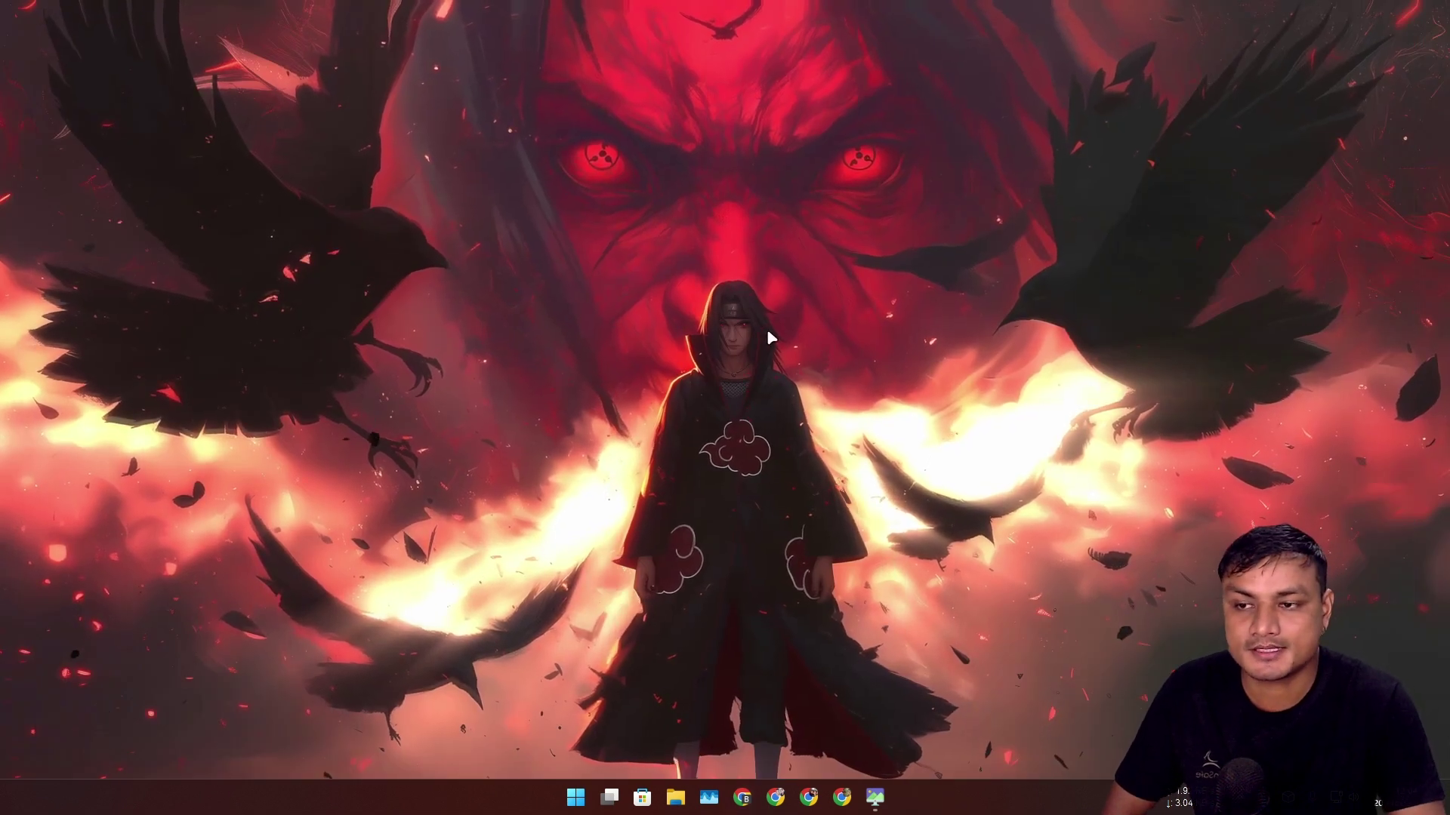